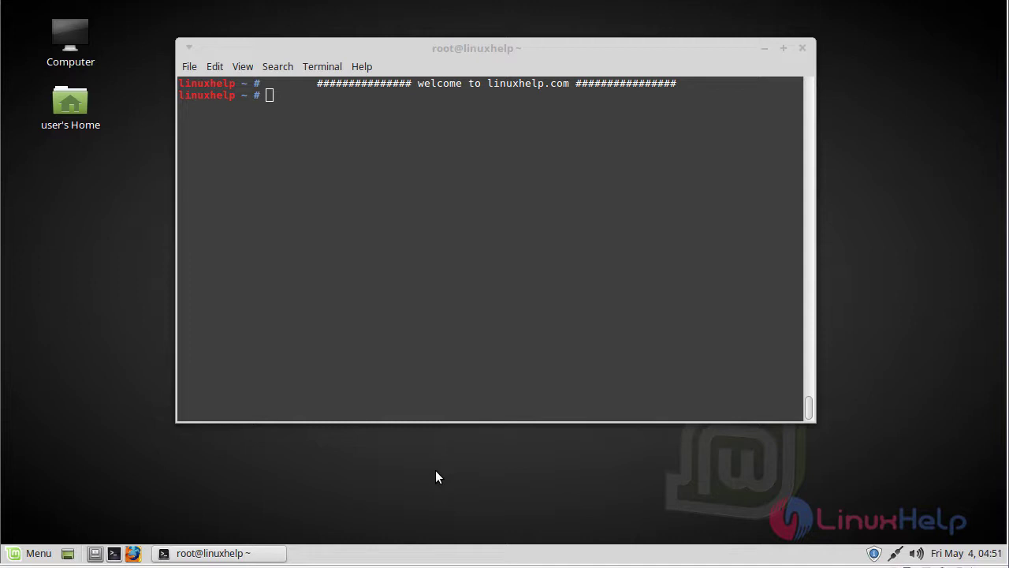
Download the PrestaShop 1.7.3.2 zip from GitHub with wget
{"action": "left_click", "coordinate": [396, 310]}
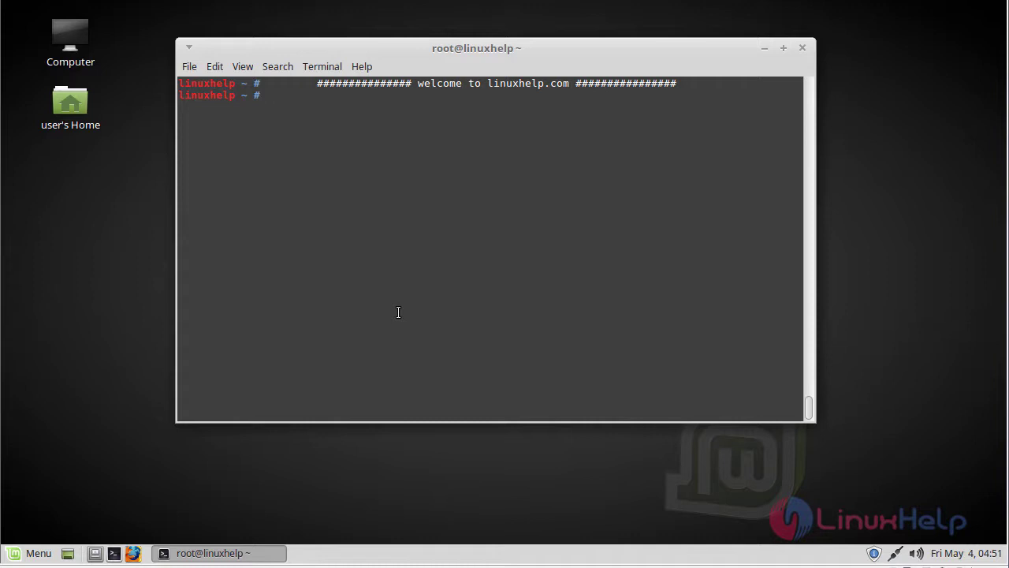
{"action": "type", "text": "wget https://github.com/PrestaShop/PrestaShop/archive/1.7.3.2.zip"}
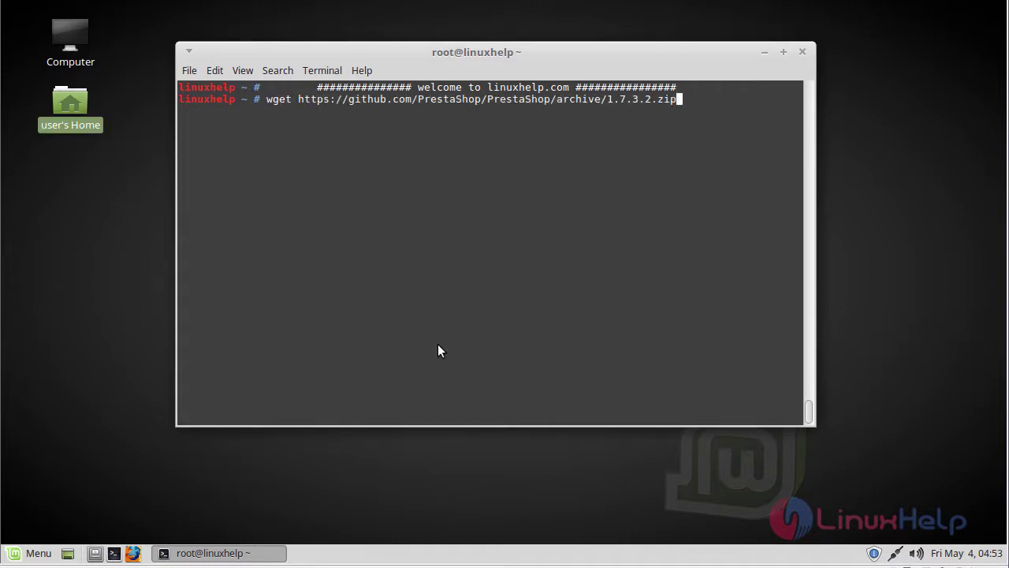
{"action": "key", "text": "Return"}
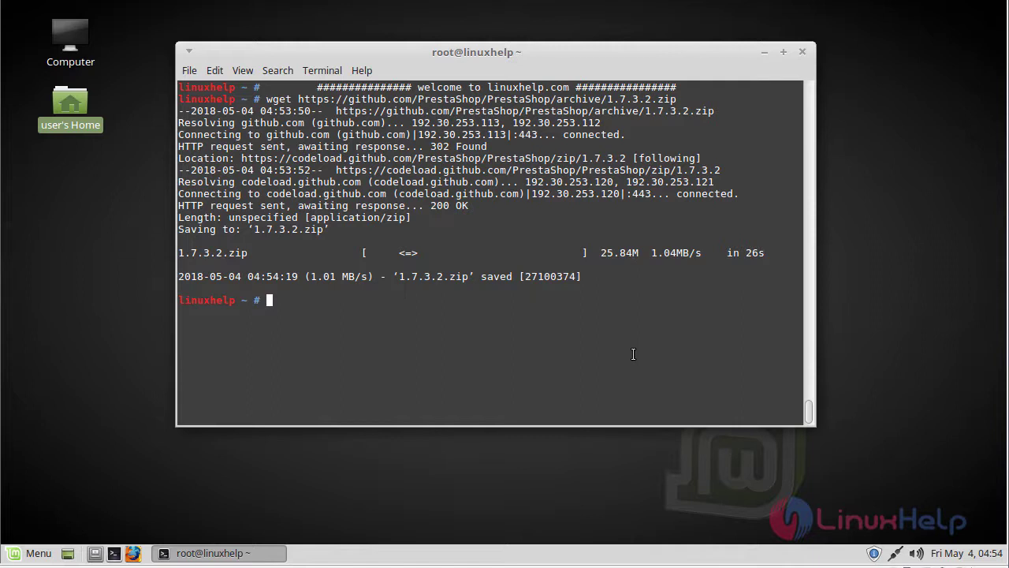
Unzip 1.7.3.2.zip into a PrestaShop-1.7.3.2 folder
{"action": "type", "text": "unzip 1"}
{"action": "key", "text": "Tab"}
{"action": "key", "text": "Return"}
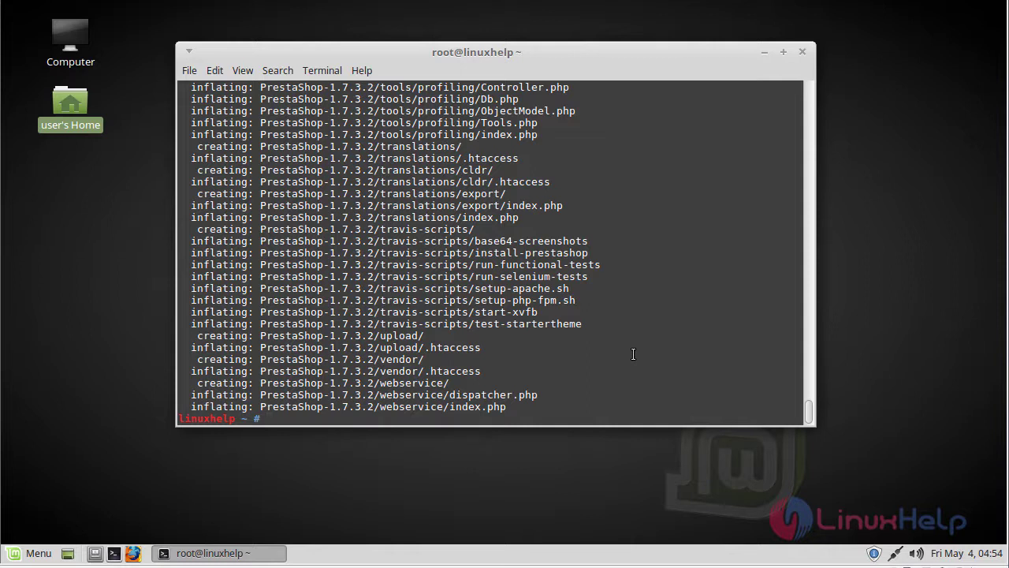
List the home folder and rename PrestaShop-1.7.3.2 to prestashop
{"action": "key", "text": "ctrl+l"}
{"action": "type", "text": "ls"}
{"action": "key", "text": "Return"}
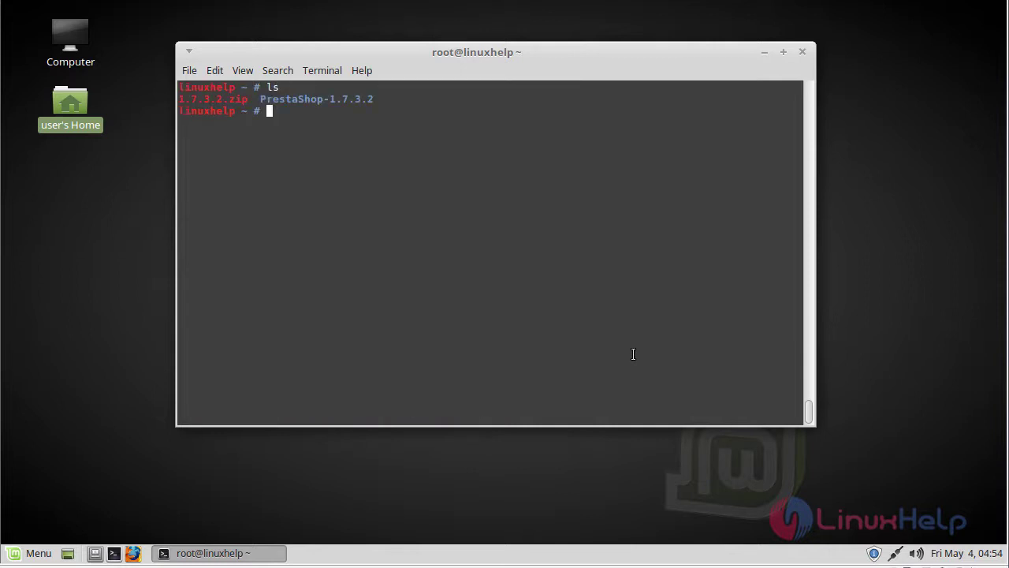
{"action": "type", "text": "mv P"}
{"action": "key", "text": "Tab"}
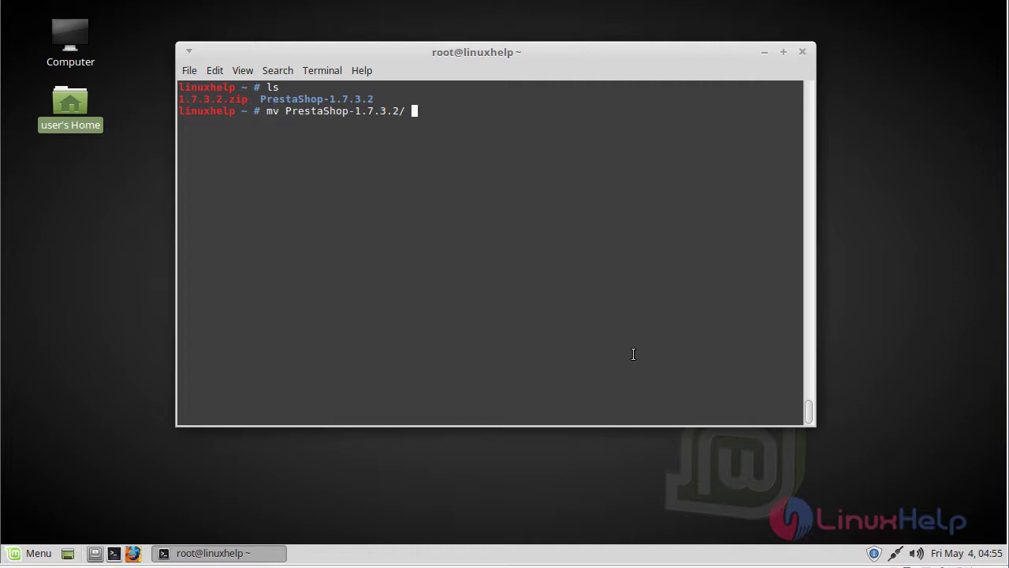
{"action": "type", "text": "prestashop"}
{"action": "key", "text": "Return"}
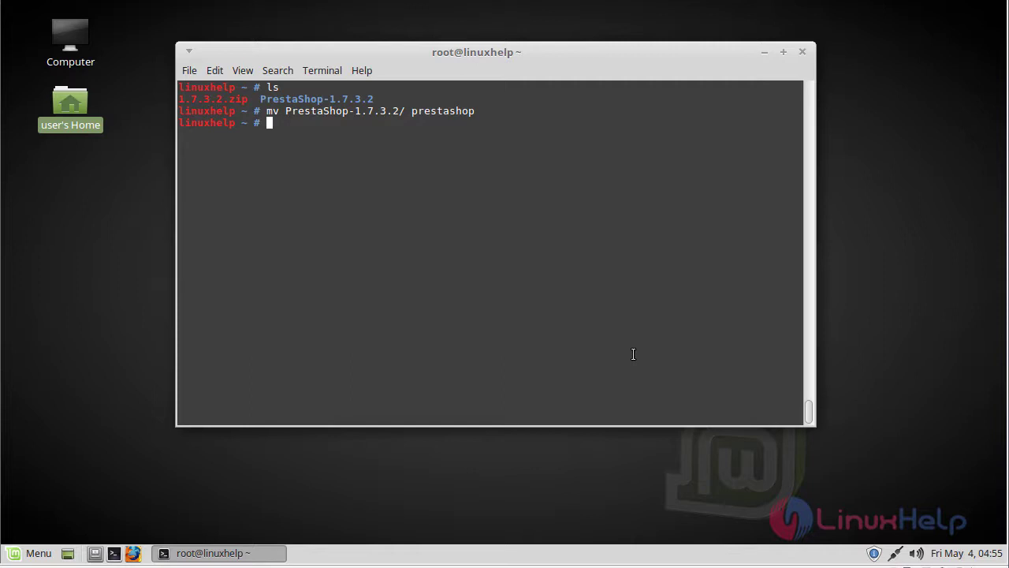
Move the prestashop folder into /var/www/html/ and change to that directory
{"action": "type", "text": "mv prestashop/ /var/"}
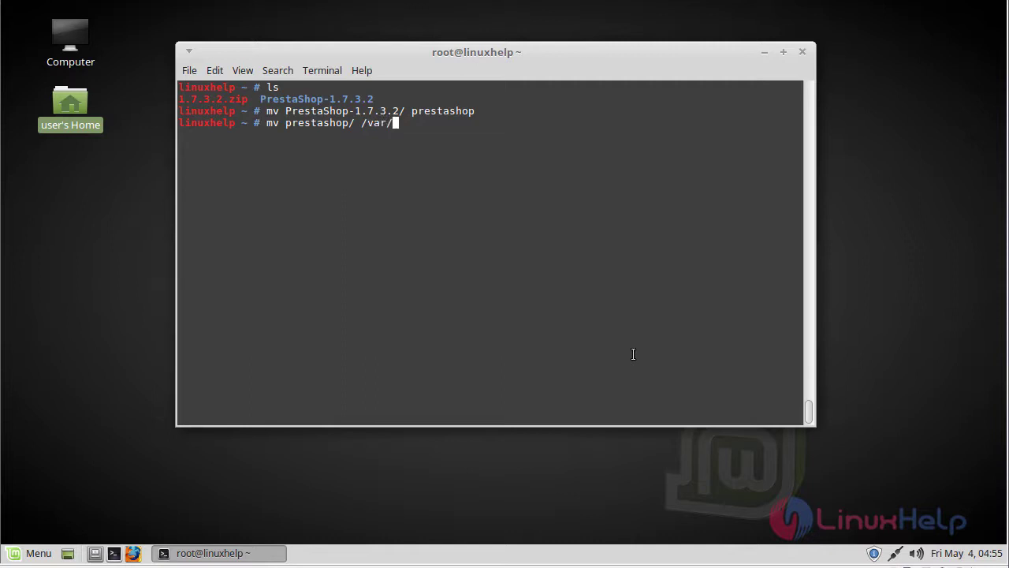
{"action": "type", "text": "www/html/"}
{"action": "key", "text": "Return"}
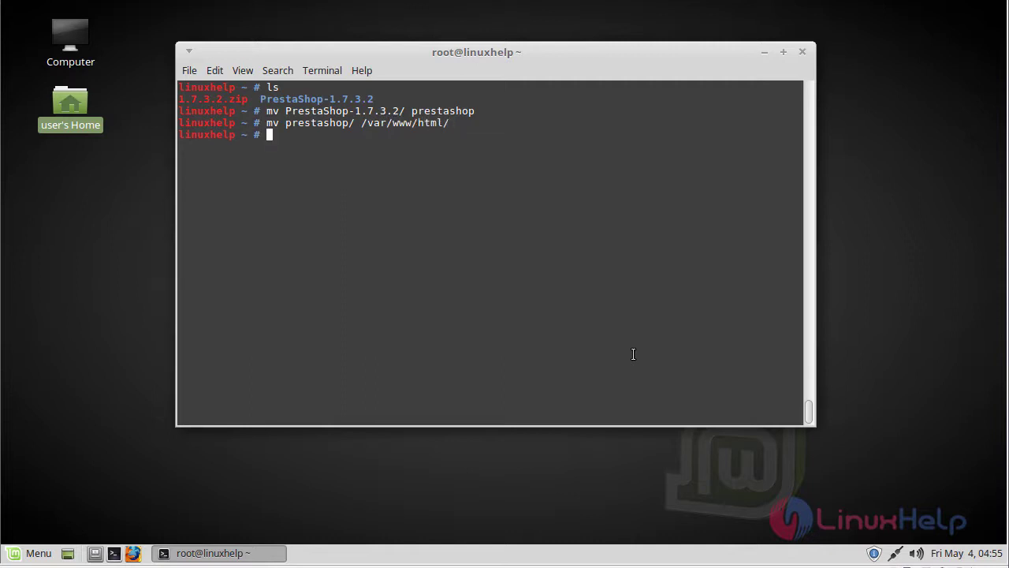
{"action": "type", "text": "cd /var/www/html/"}
Enter /var/www/html and list its contents
{"action": "key", "text": "Return"}
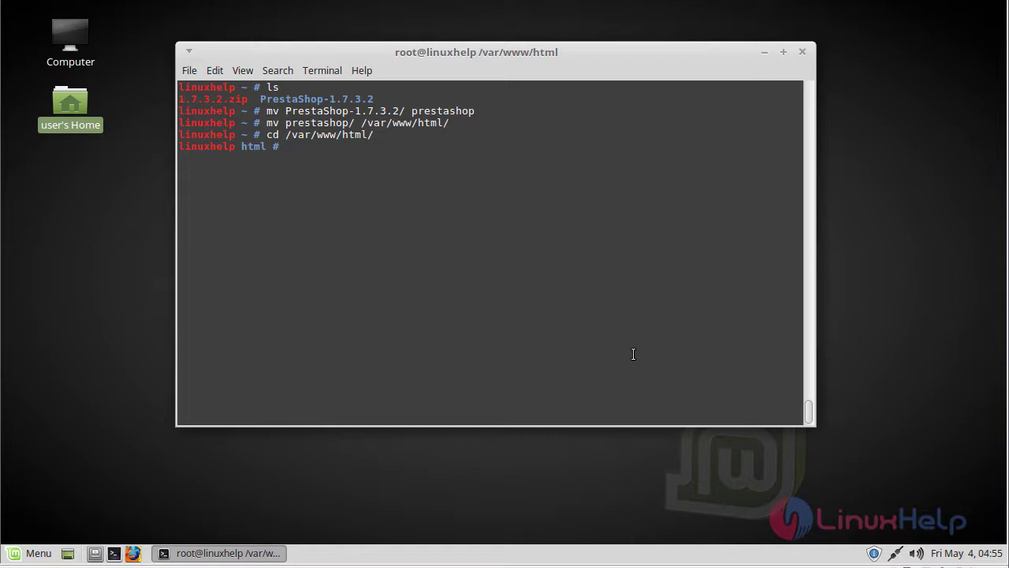
{"action": "type", "text": "ls"}
{"action": "key", "text": "Return"}
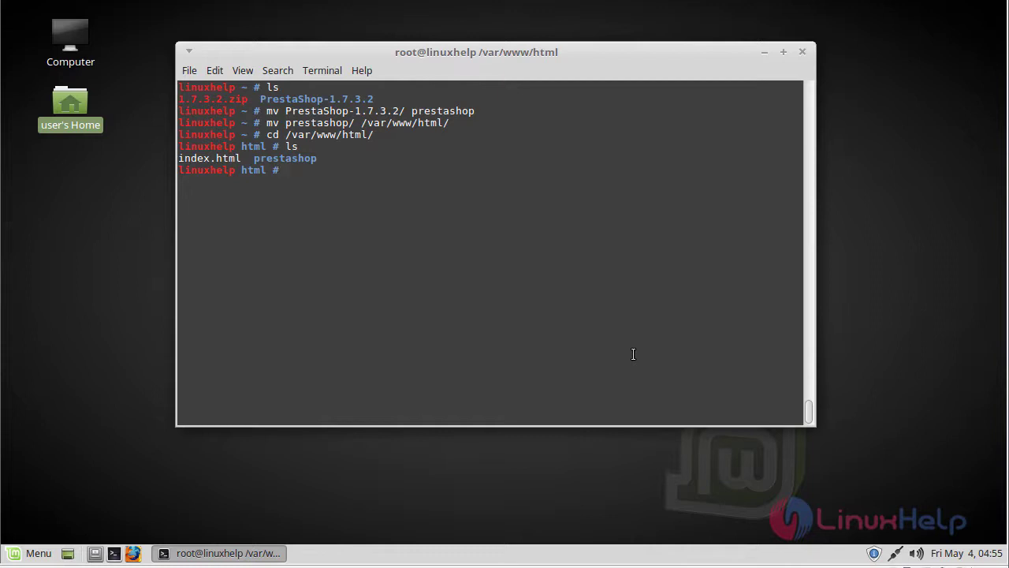
Recursively set prestashop ownership to www-data:www-data and permissions to 775
{"action": "type", "text": "chown -R www-data"}
{"action": "key", "text": "BackSpace"}
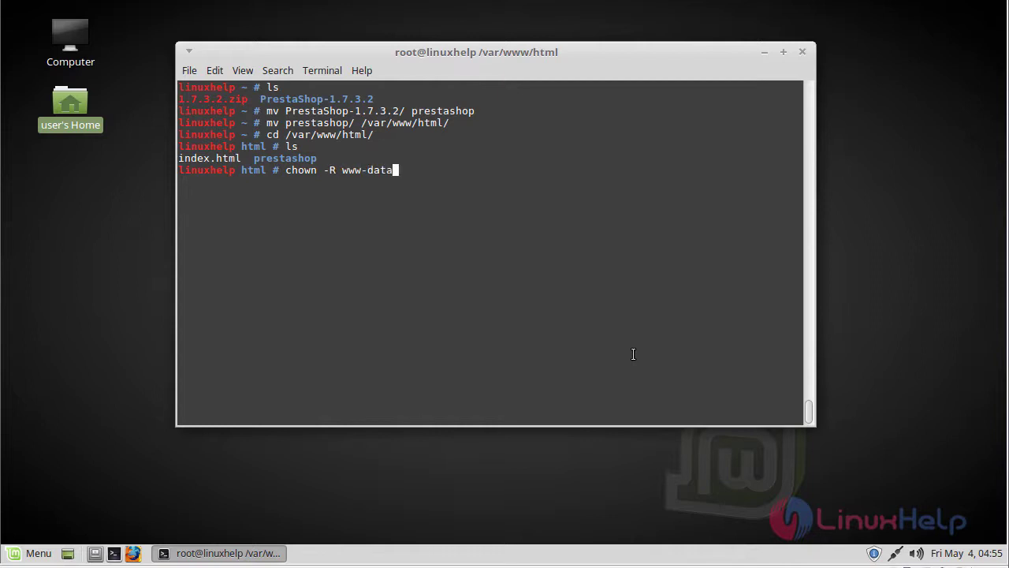
{"action": "type", "text": ":www-data p"}
{"action": "key", "text": "Tab"}
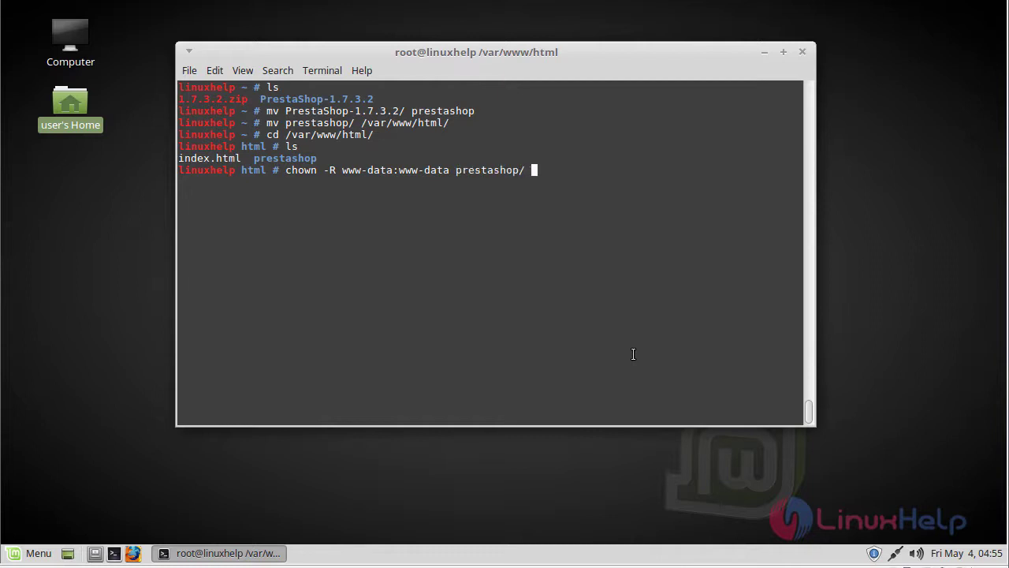
{"action": "type", "text": "&& chmod -R 775 prestashop/"}
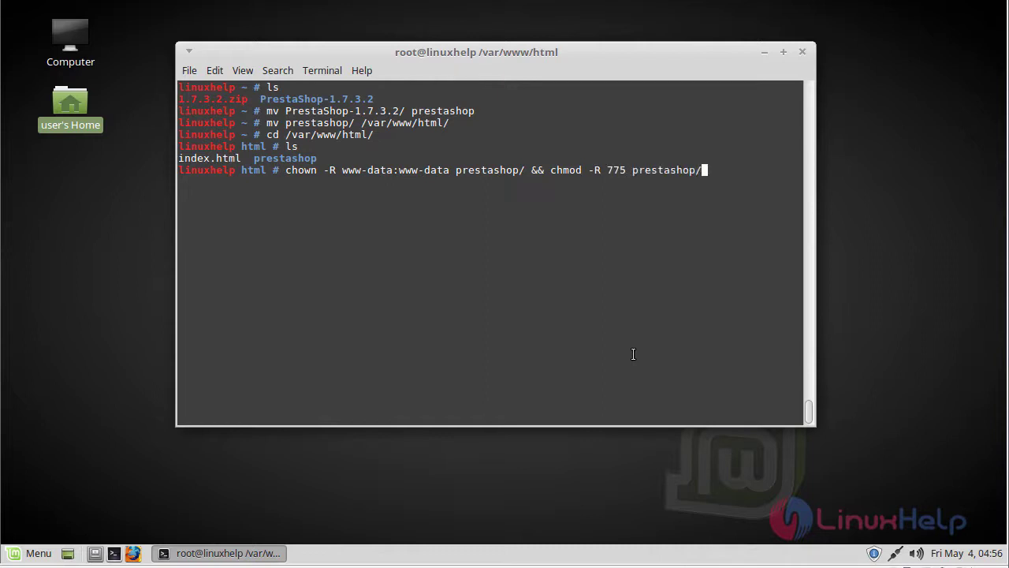
{"action": "key", "text": "Return"}
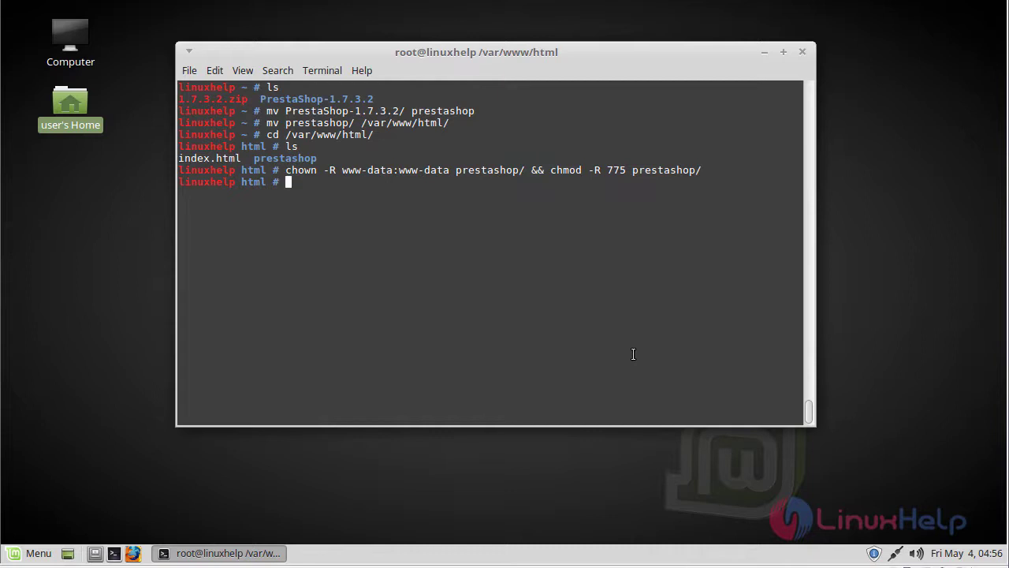
Change into /etc/apache2/sites-available/
{"action": "type", "text": "cd /etc/ap"}
{"action": "key", "text": "Tab"}
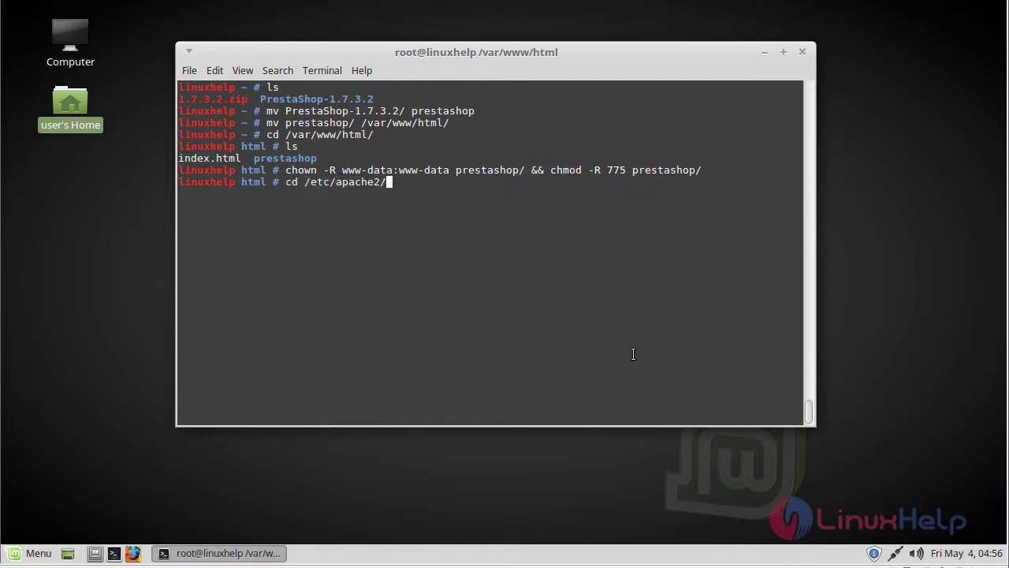
{"action": "type", "text": "s"}
{"action": "key", "text": "Tab"}
{"action": "type", "text": "a"}
{"action": "key", "text": "Tab"}
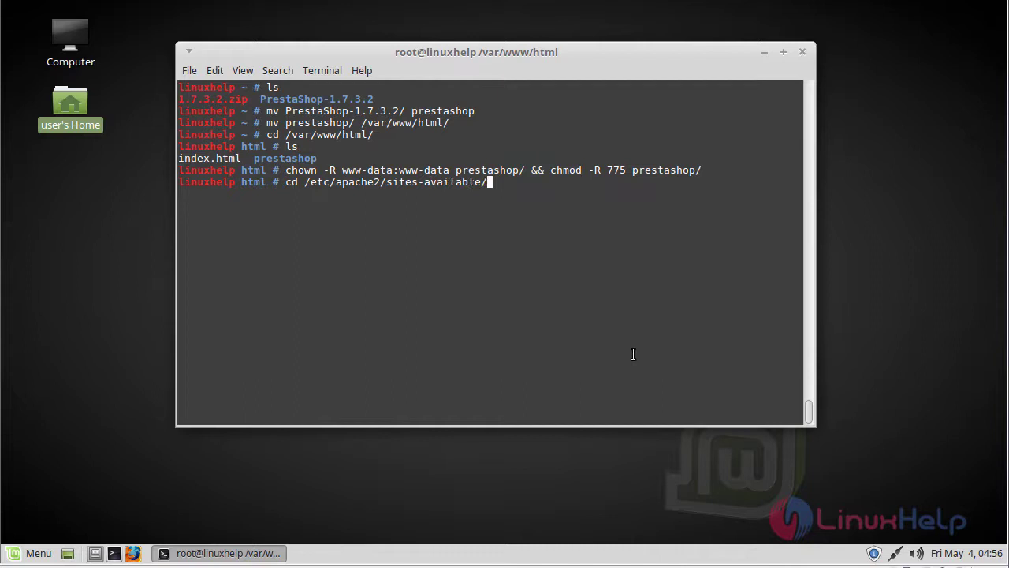
{"action": "key", "text": "Return"}
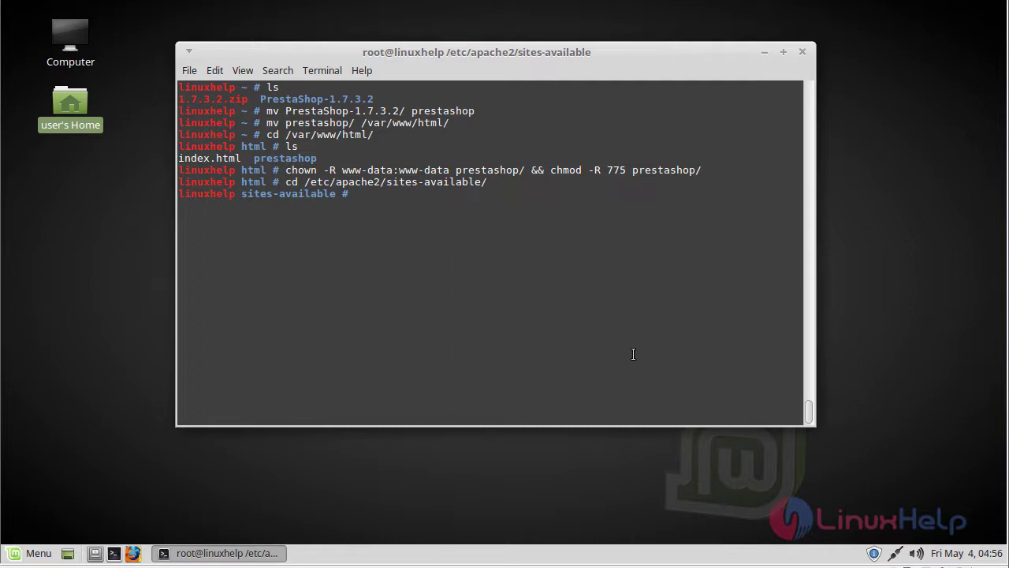
{"action": "type", "text": "vim prestashop.conf"}
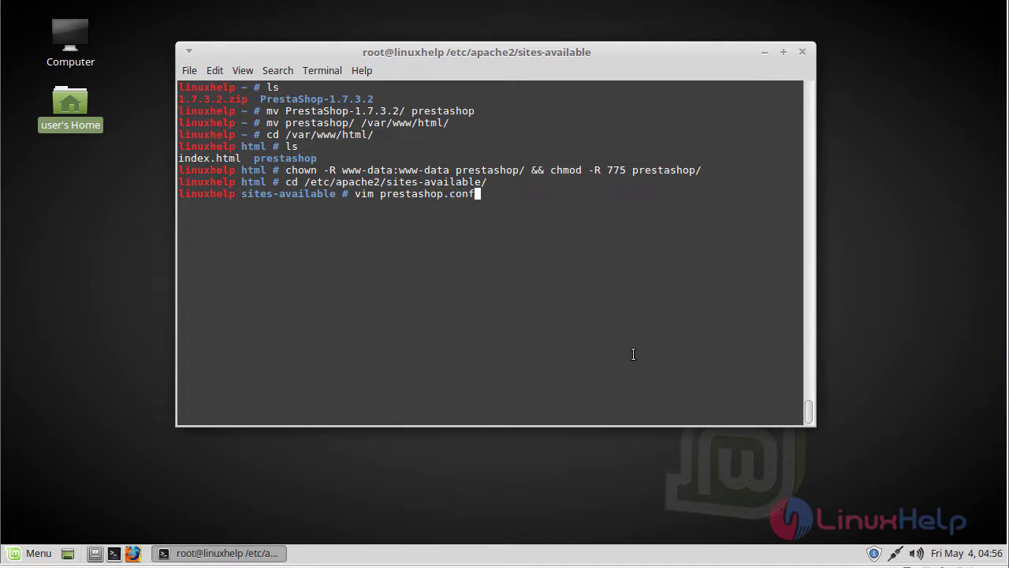
{"action": "key", "text": "Return"}
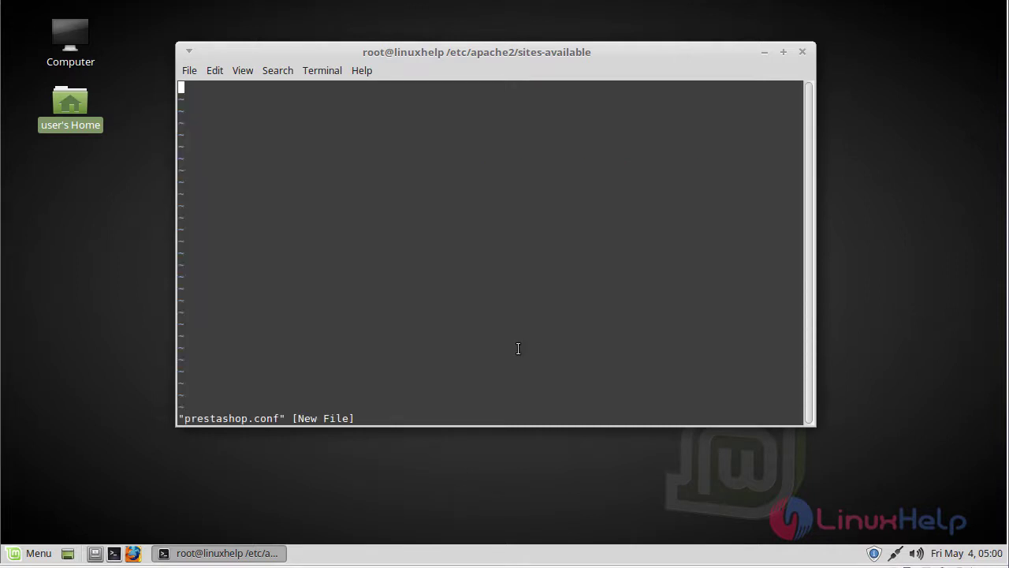
{"action": "key", "text": "i"}
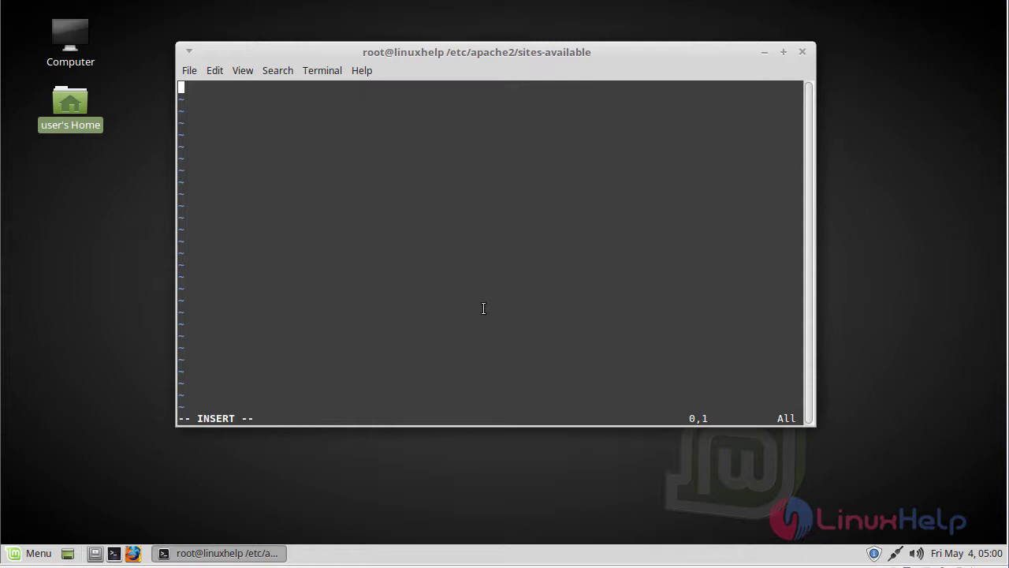
{"action": "right_click", "coordinate": [360, 213]}
{"action": "right_click", "coordinate": [338, 276]}
{"action": "left_click", "coordinate": [381, 379]}
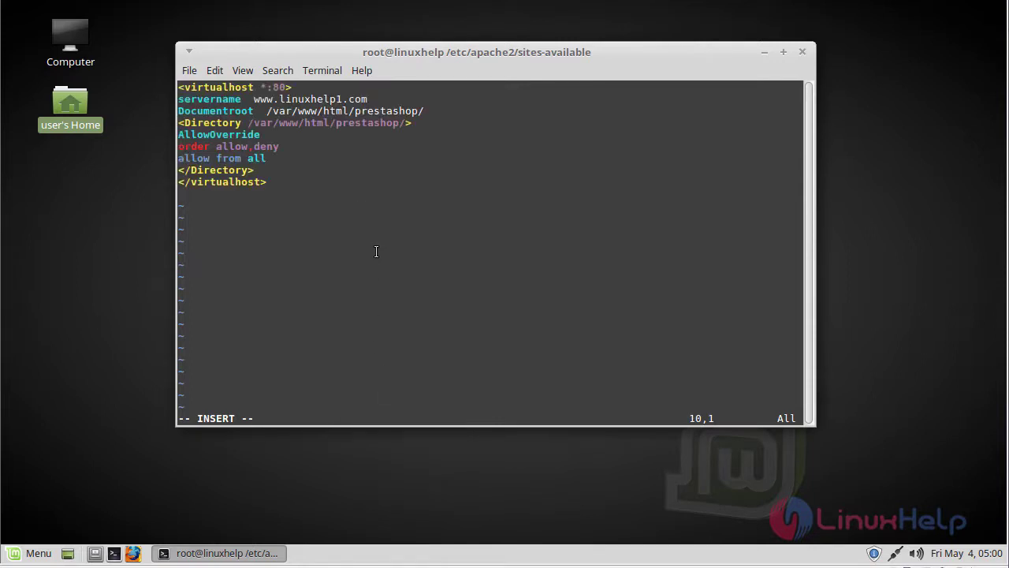
{"action": "key", "text": "Escape"}
{"action": "type", "text": ":wq!"}
{"action": "key", "text": "Return"}
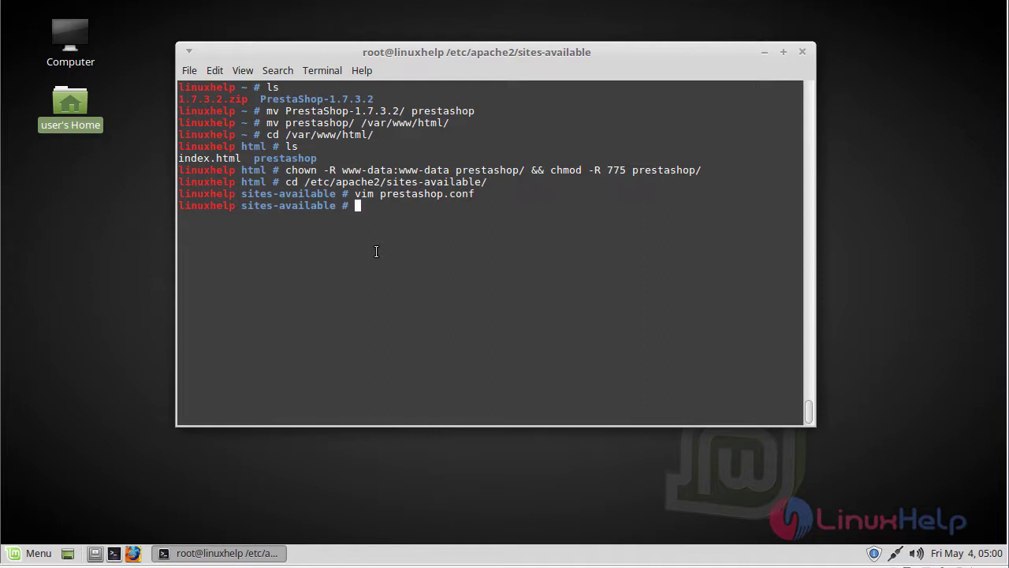
Enable the prestashop site with a2ensite prestashop.conf
{"action": "type", "text": "a2ensite pr"}
{"action": "key", "text": "Tab"}
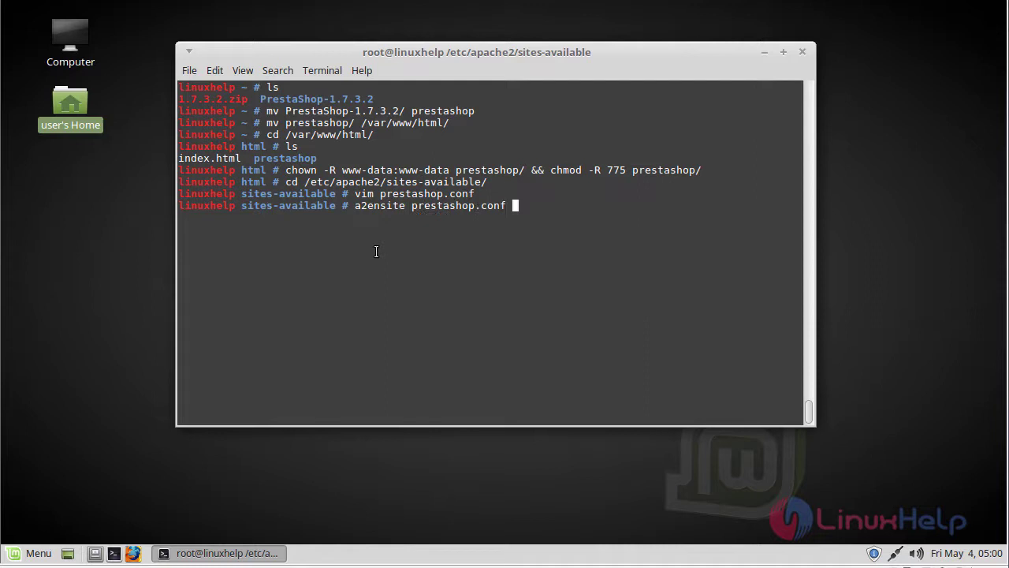
{"action": "key", "text": "Return"}
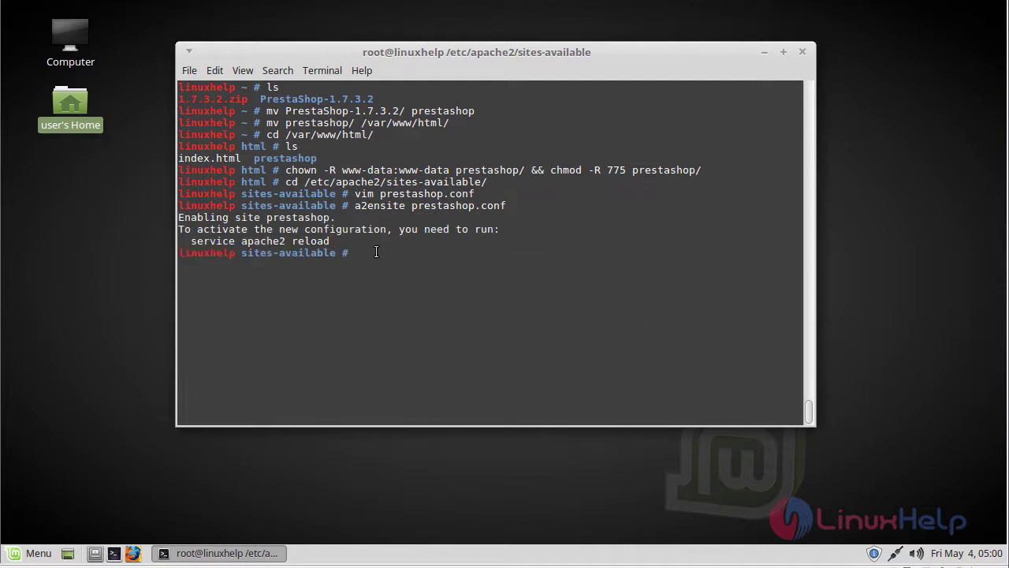
Enable Apache's rewrite module with a2enmod rewrite
{"action": "type", "text": "a2enm"}
{"action": "key", "text": "BackSpace"}
{"action": "type", "text": "mod rewrite"}
{"action": "key", "text": "Return"}
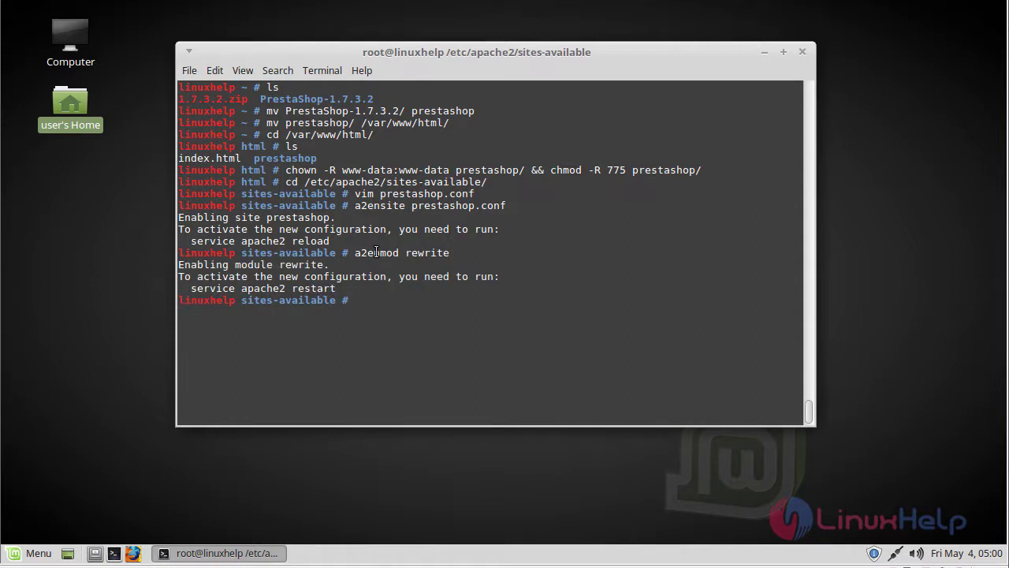
{"action": "type", "text": "vim /etc/hosts"}
{"action": "key", "text": "Return"}
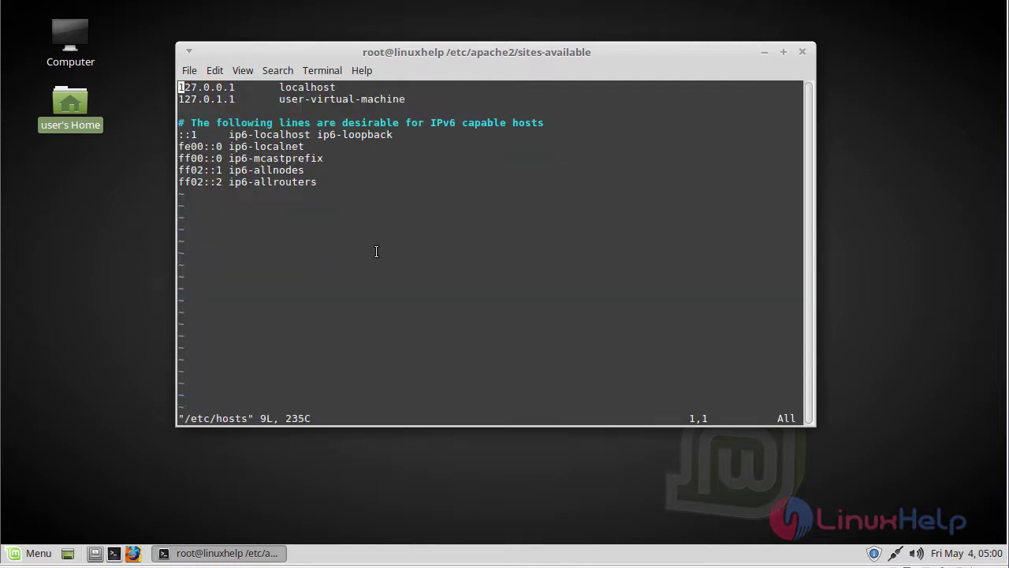
{"action": "key", "text": "shift+g"}
{"action": "key", "text": "o"}
{"action": "key", "text": "Return"}
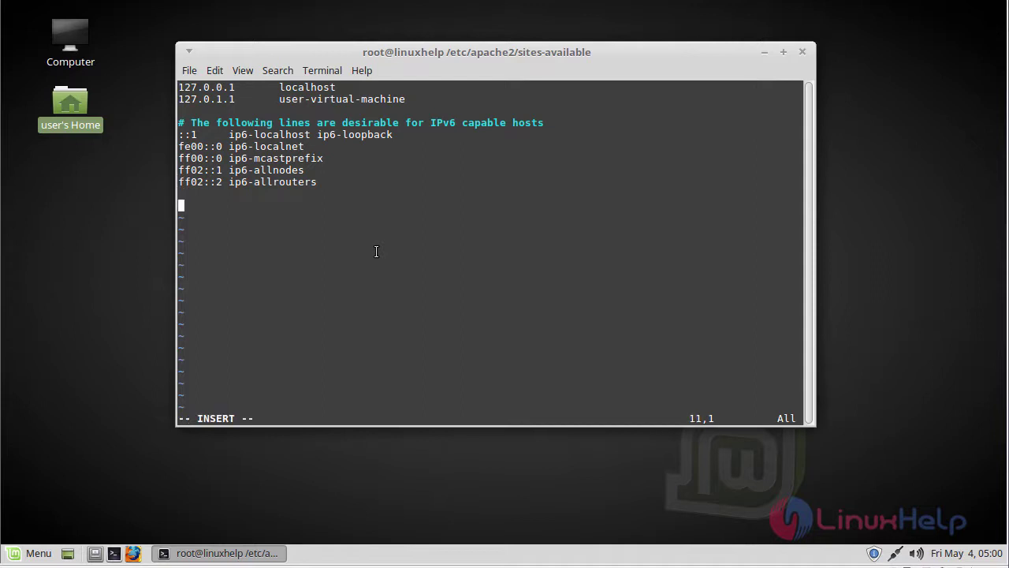
{"action": "type", "text": "192.168.7.201"}
{"action": "key", "text": "Tab"}
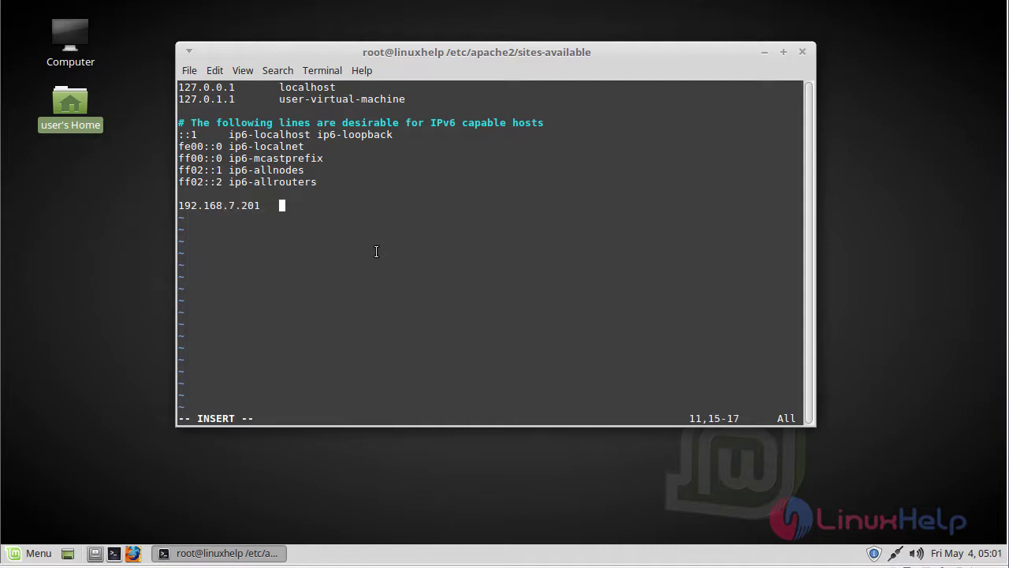
{"action": "type", "text": "www.linuxhel"}
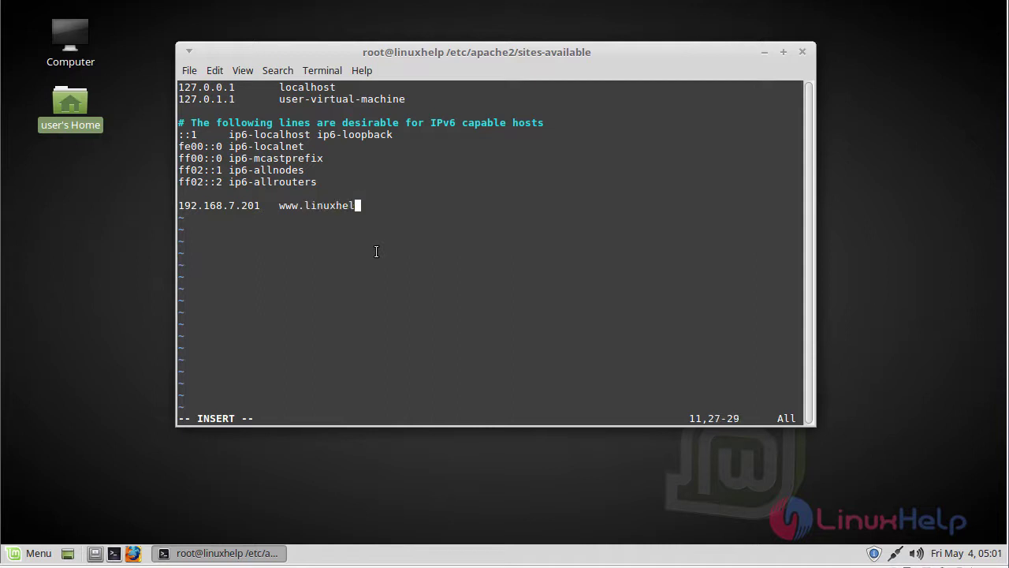
{"action": "type", "text": "p1.com"}
{"action": "key", "text": "Escape"}
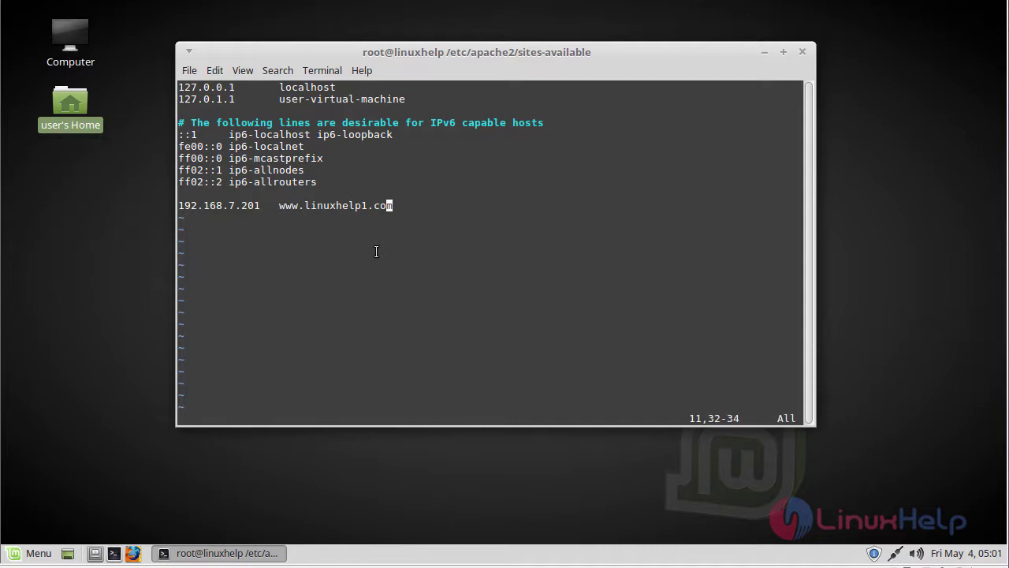
{"action": "type", "text": ":wq!"}
{"action": "key", "text": "Return"}
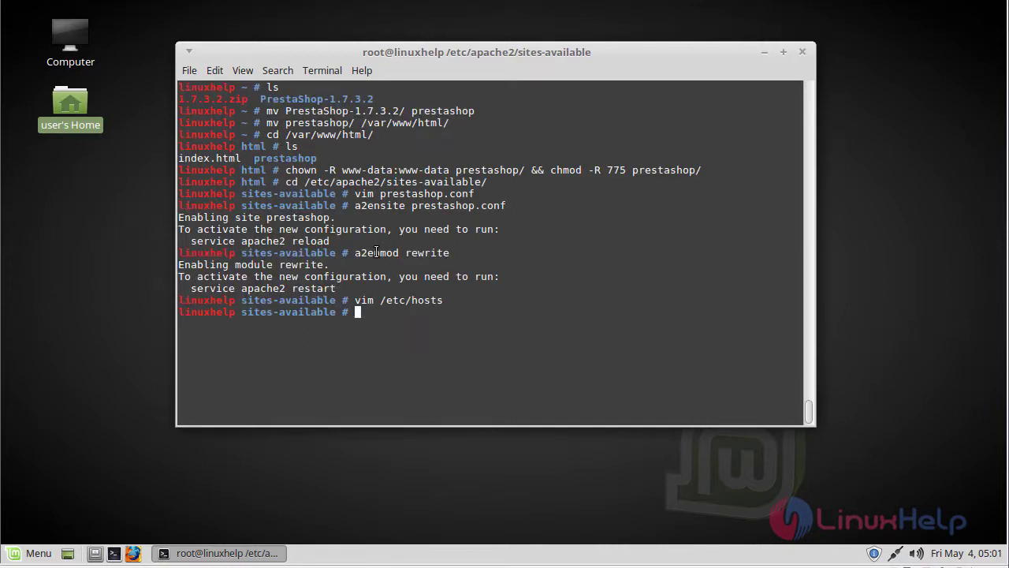
Change into /var/www/html/prestashop/ and clear the screen
{"action": "type", "text": "cd /var/www/html/prestashop/"}
{"action": "key", "text": "Return"}
{"action": "key", "text": "ctrl+l"}
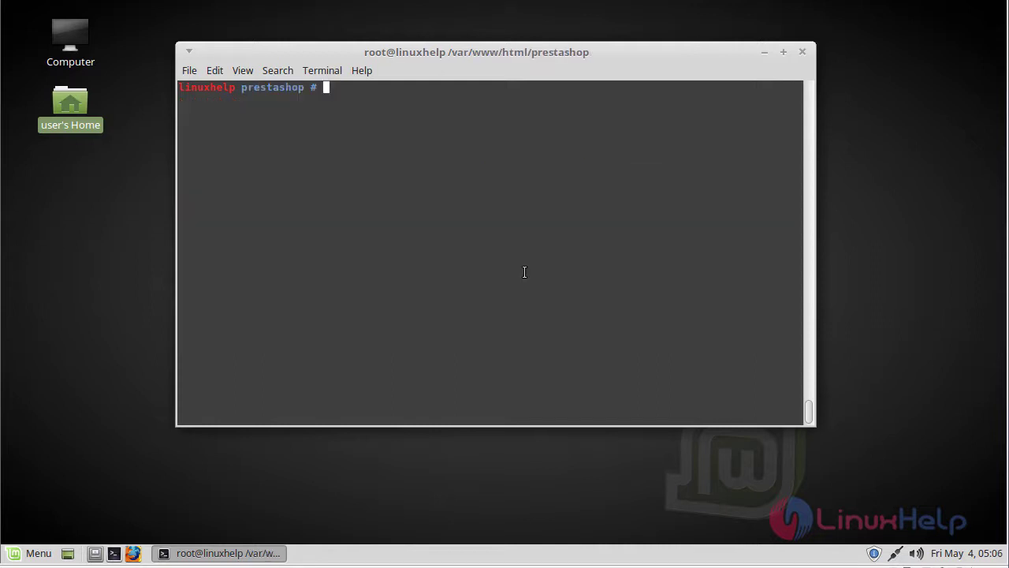
Run composer install to fetch PrestaShop's dependencies
{"action": "type", "text": "composer instra"}
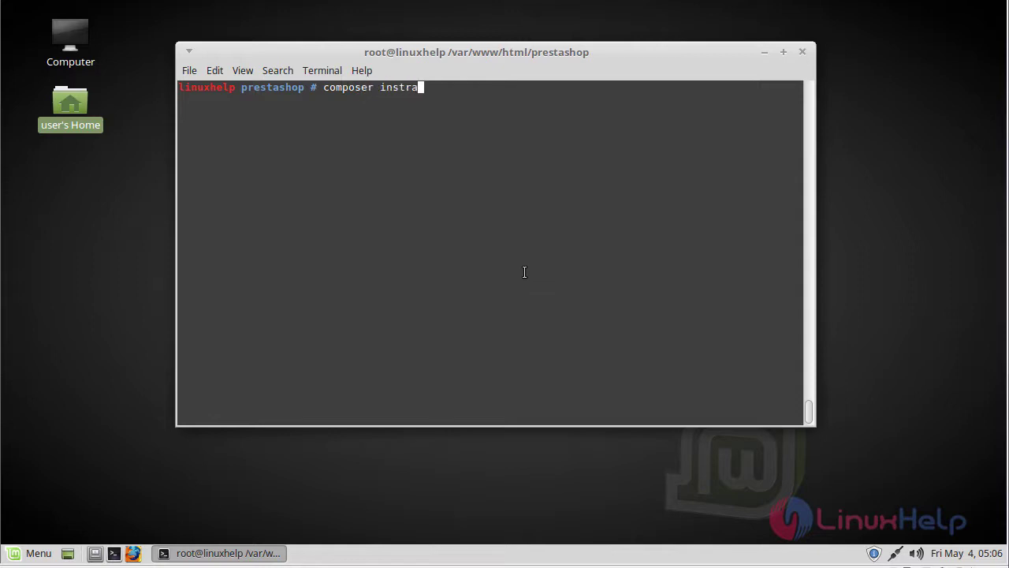
{"action": "key", "text": "BackSpace"}
{"action": "key", "text": "BackSpace"}
{"action": "type", "text": "all-dev/"}
{"action": "key", "text": "BackSpace"}
{"action": "key", "text": "BackSpace"}
{"action": "key", "text": "BackSpace"}
{"action": "key", "text": "BackSpace"}
{"action": "key", "text": "BackSpace"}
{"action": "key", "text": "Return"}
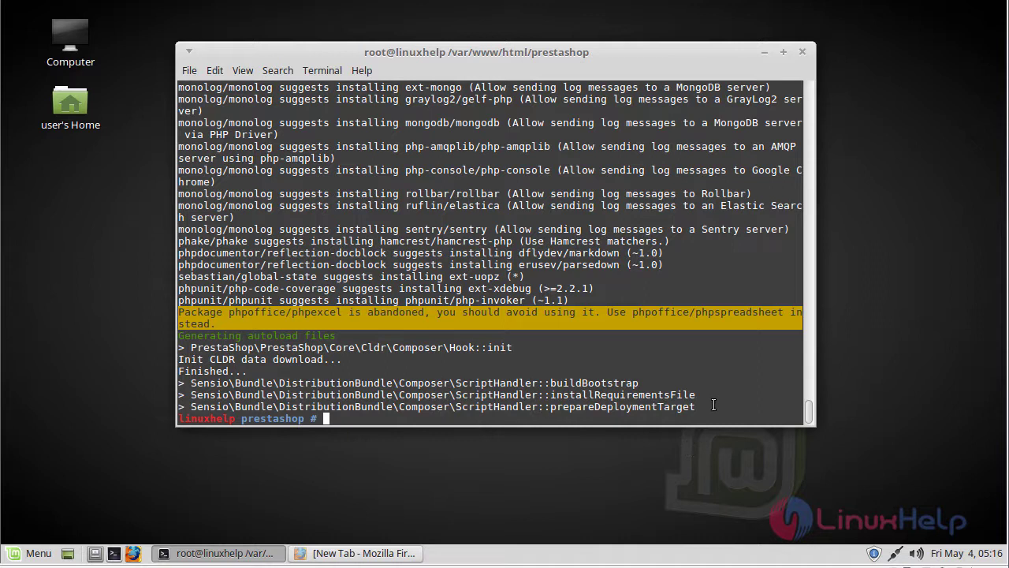
{"action": "type", "text": "vim /etc/php/7.2"}
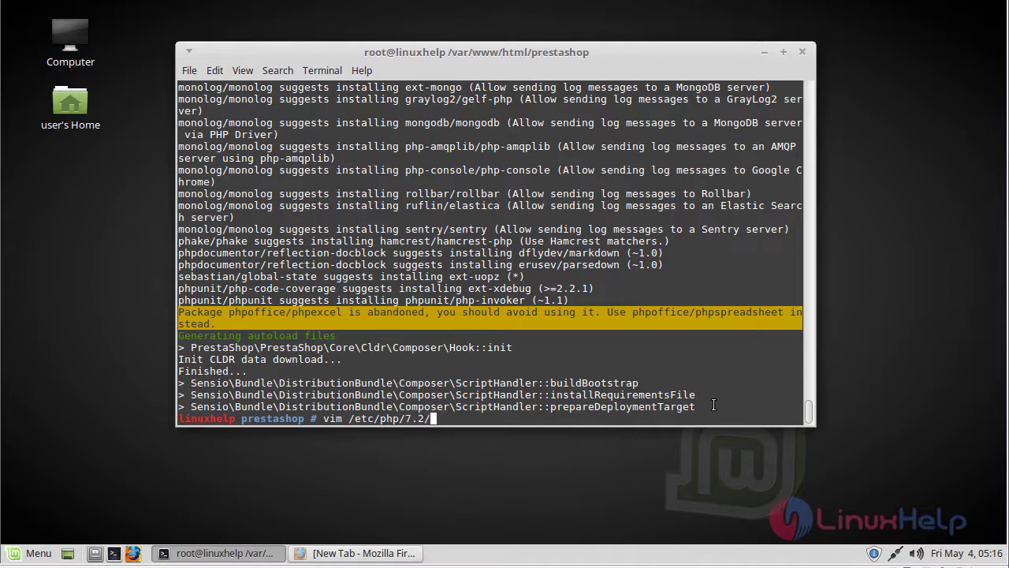
{"action": "type", "text": "/apache2/php.ini"}
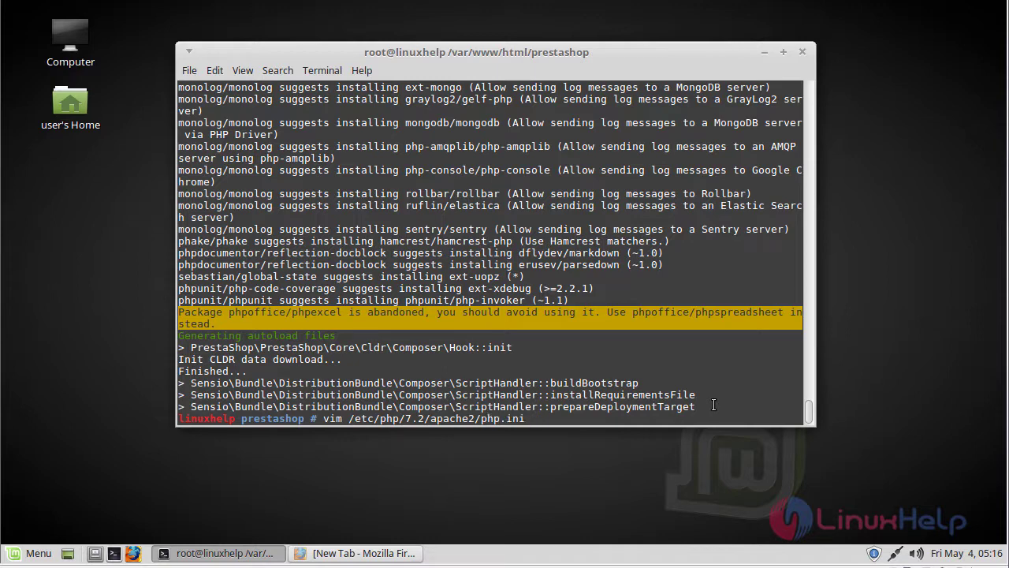
Open php.ini and change memory_limit from 128M to 256M
{"action": "key", "text": "Return"}
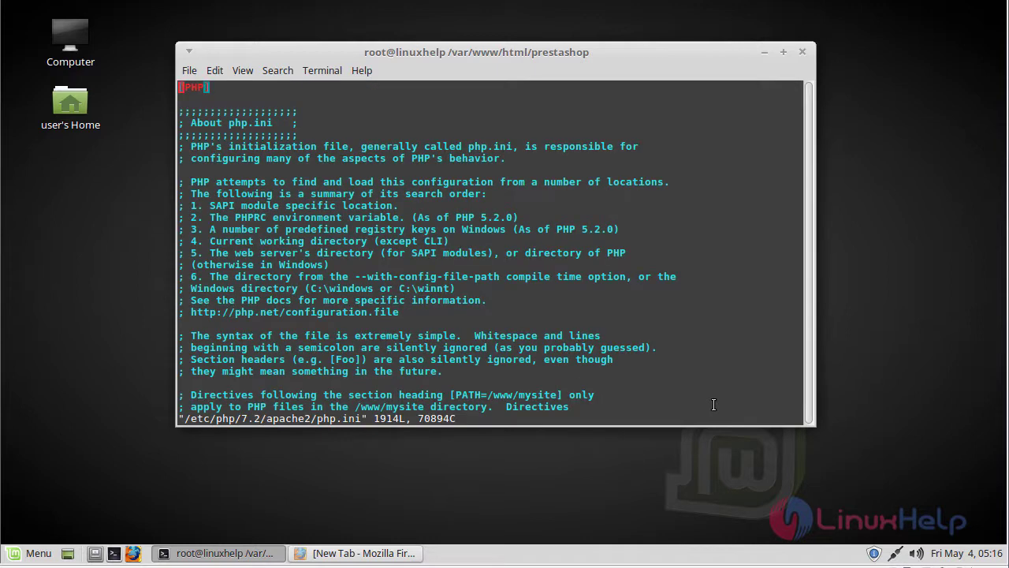
{"action": "type", "text": "/memory_limit"}
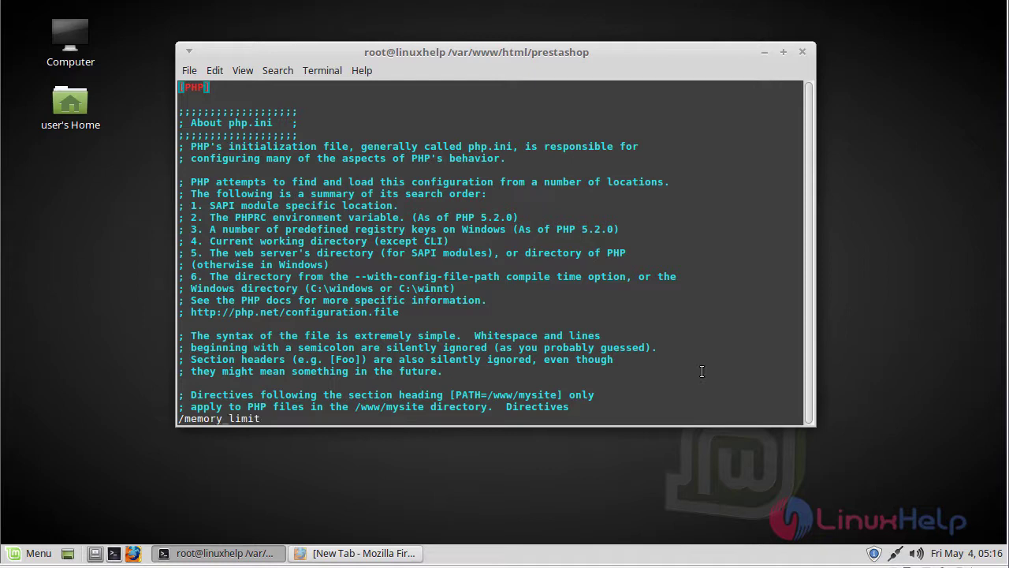
{"action": "key", "text": "Return"}
{"action": "key", "text": "Right"}
{"action": "key", "text": "Right"}
{"action": "key", "text": "Right"}
{"action": "key", "text": "Right"}
{"action": "key", "text": "Right"}
{"action": "key", "text": "Right"}
{"action": "key", "text": "Right"}
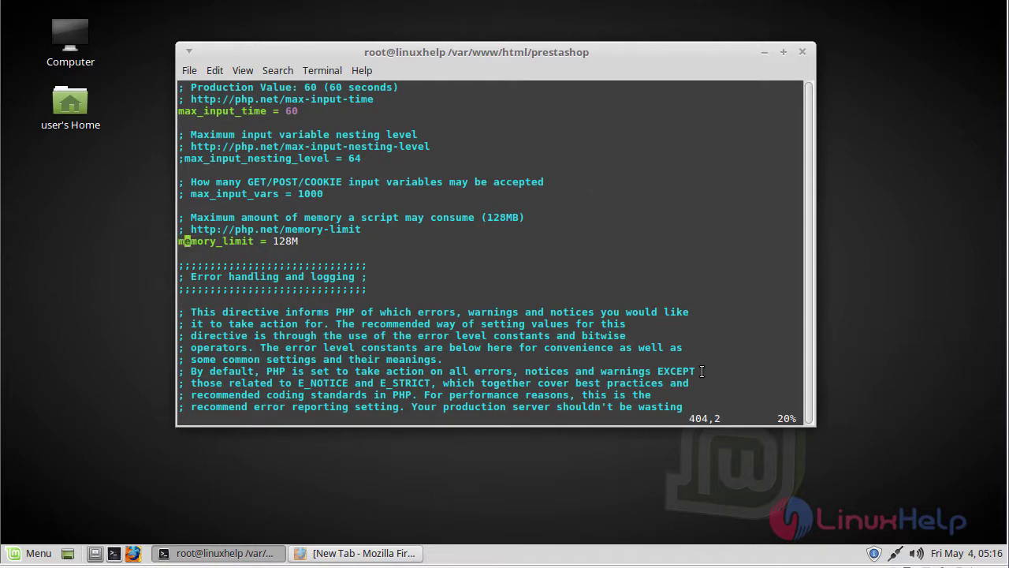
{"action": "key", "text": "Right"}
{"action": "key", "text": "Right"}
{"action": "key", "text": "Right"}
{"action": "key", "text": "Right"}
{"action": "key", "text": "Right"}
{"action": "key", "text": "Right"}
{"action": "key", "text": "Right"}
{"action": "key", "text": "Right"}
{"action": "key", "text": "i"}
{"action": "key", "text": "Delete"}
{"action": "key", "text": "Delete"}
{"action": "key", "text": "Delete"}
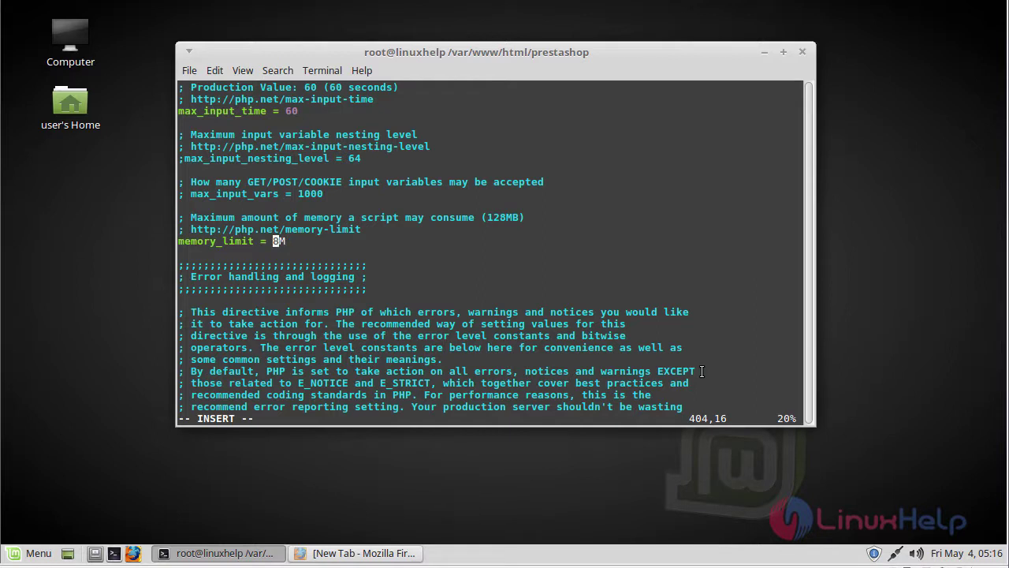
{"action": "type", "text": "256"}
{"action": "key", "text": "Escape"}
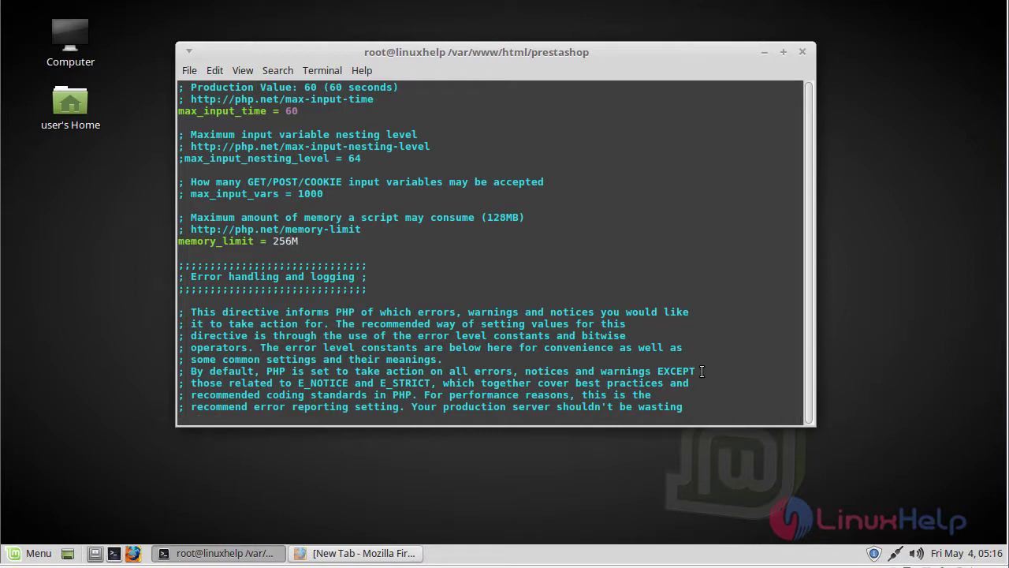
Change upload_max_filesize from 2M to 64M and save php.ini
{"action": "type", "text": "/upload_max_file"}
{"action": "key", "text": "Return"}
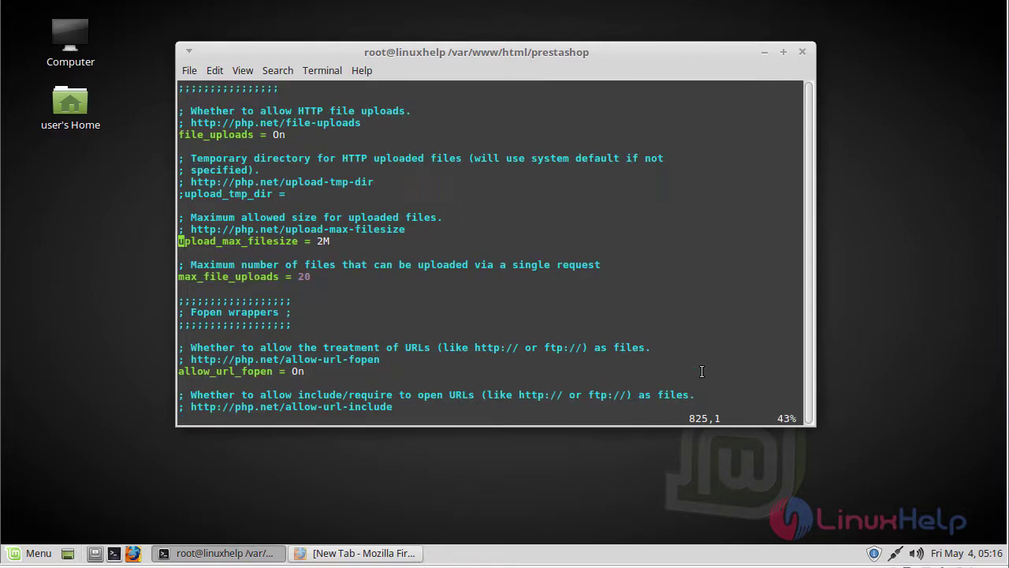
{"action": "key", "text": "Right"}
{"action": "key", "text": "Right"}
{"action": "key", "text": "Right"}
{"action": "key", "text": "Right"}
{"action": "key", "text": "Right"}
{"action": "key", "text": "Right"}
{"action": "key", "text": "Right"}
{"action": "key", "text": "Right"}
{"action": "key", "text": "Right"}
{"action": "key", "text": "Right"}
{"action": "key", "text": "Right"}
{"action": "key", "text": "Right"}
{"action": "key", "text": "Right"}
{"action": "key", "text": "Right"}
{"action": "key", "text": "Right"}
{"action": "key", "text": "Right"}
{"action": "key", "text": "Right"}
{"action": "key", "text": "Right"}
{"action": "key", "text": "Right"}
{"action": "key", "text": "Right"}
{"action": "key", "text": "i"}
{"action": "key", "text": "Delete"}
{"action": "type", "text": "64"}
{"action": "key", "text": "Escape"}
{"action": "type", "text": ":wq"}
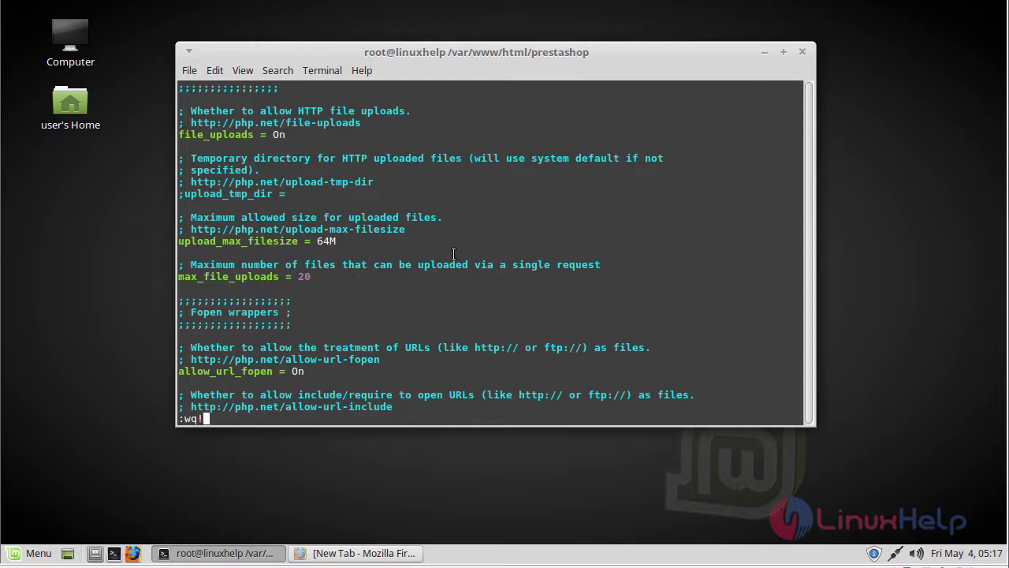
{"action": "key", "text": "Return"}
{"action": "key", "text": "Return"}
{"action": "key", "text": "Return"}
{"action": "key", "text": "Return"}
{"action": "key", "text": "Return"}
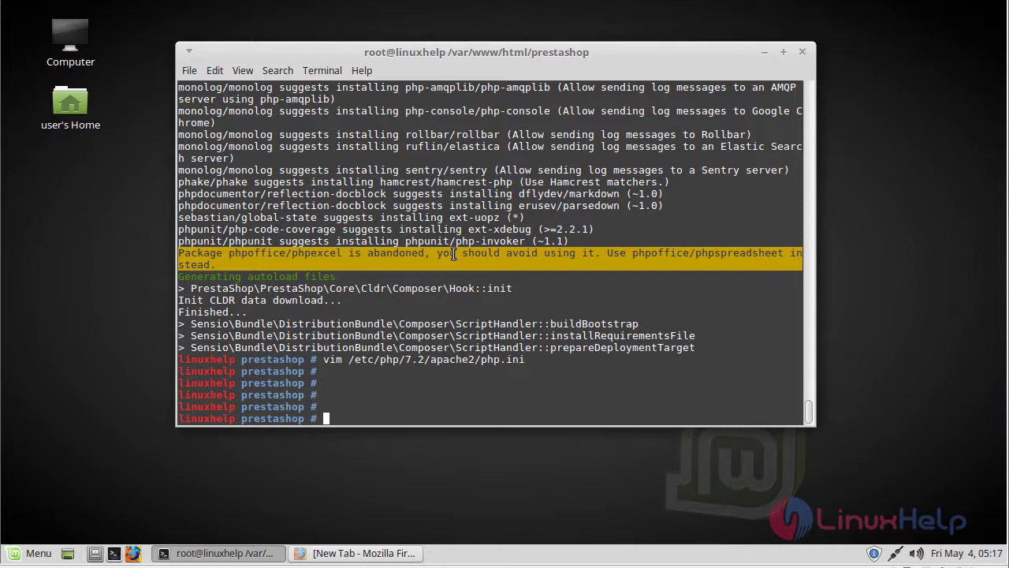
Restart apache2.service with systemctl and switch to Firefox
{"action": "type", "text": "systemctl restart apa"}
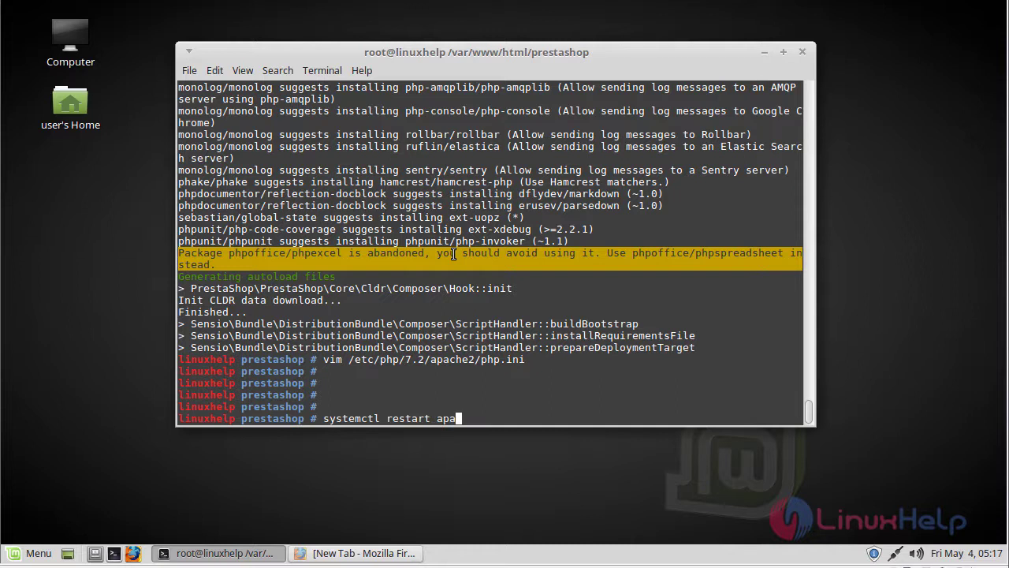
{"action": "key", "text": "Tab"}
{"action": "key", "text": "Return"}
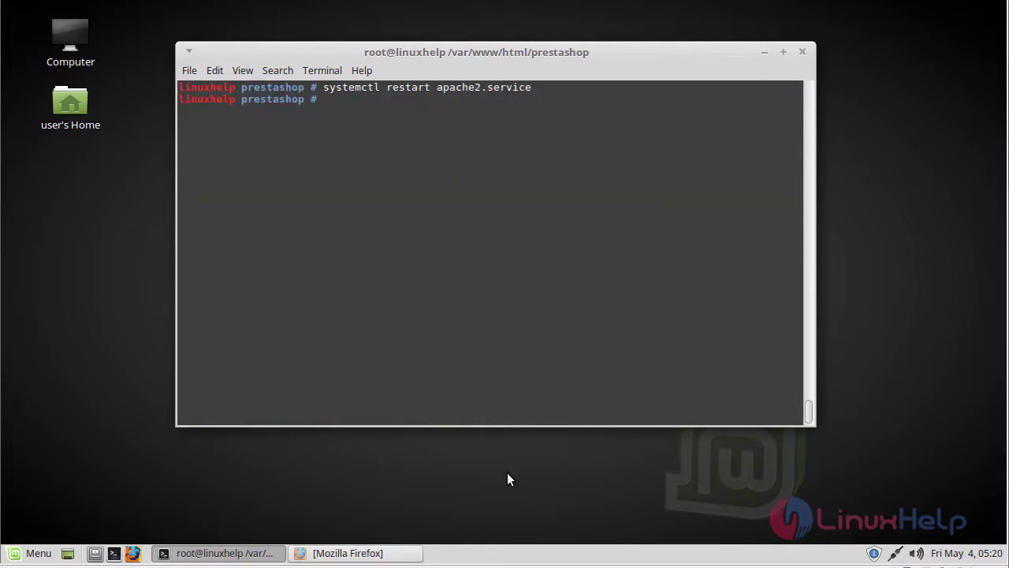
{"action": "left_click", "coordinate": [367, 556]}
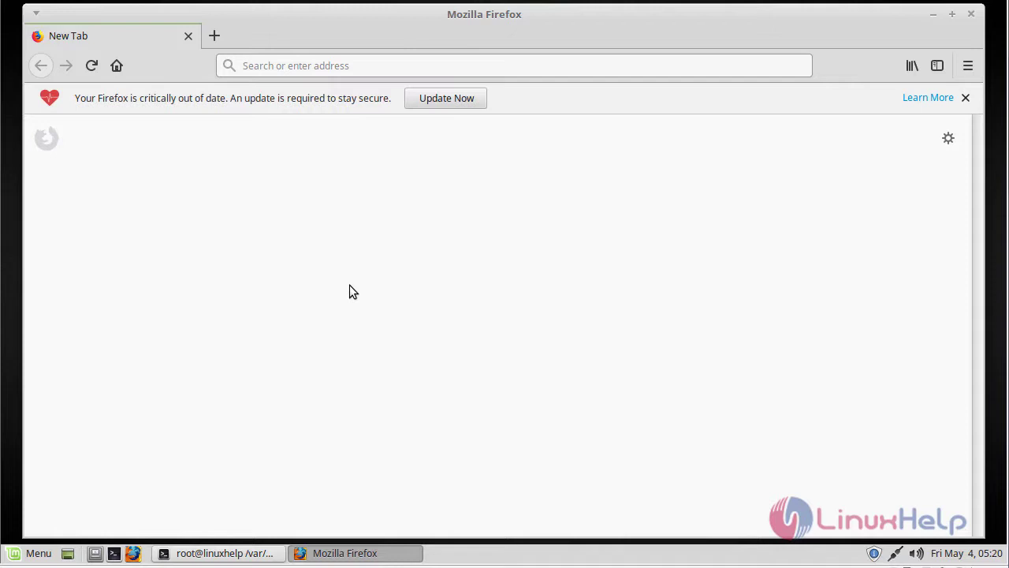
{"action": "left_click", "coordinate": [364, 66]}
{"action": "type", "text": "ww"}
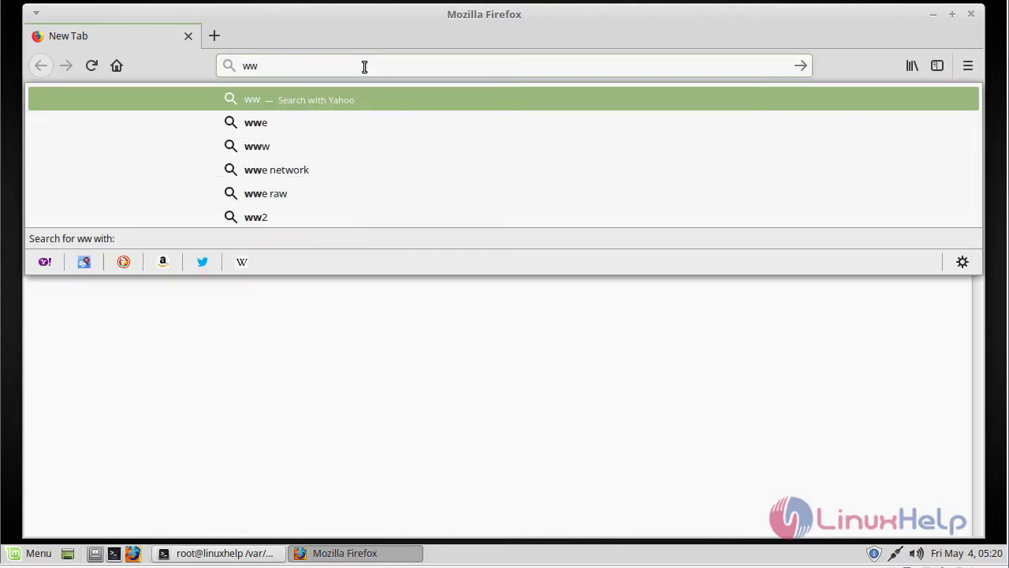
{"action": "type", "text": "w.linuxhelp1.com/"}
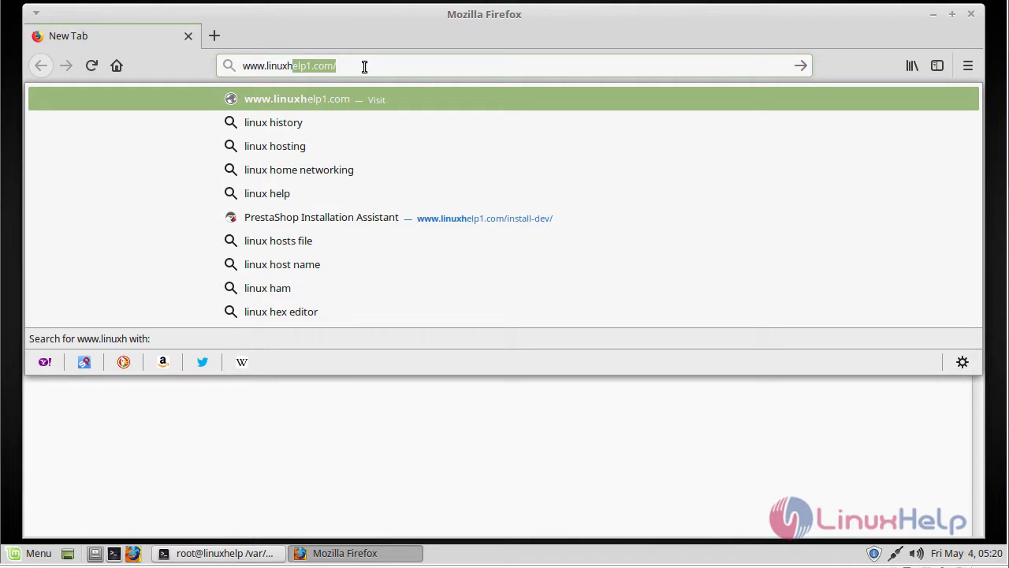
{"action": "key", "text": "Return"}
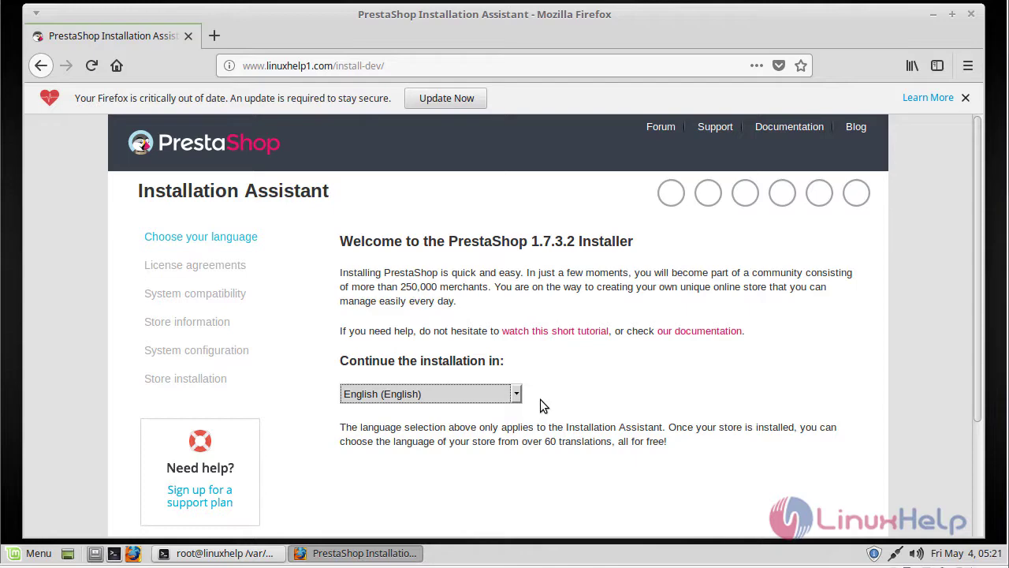
Keep English as the installer language, agree to the license terms, and pass the compatibility check
{"action": "left_click", "coordinate": [517, 393]}
{"action": "left_click", "coordinate": [518, 393]}
{"action": "scroll", "coordinate": [529, 390], "scroll_direction": "down", "scroll_amount": 3}
{"action": "left_click", "coordinate": [799, 458]}
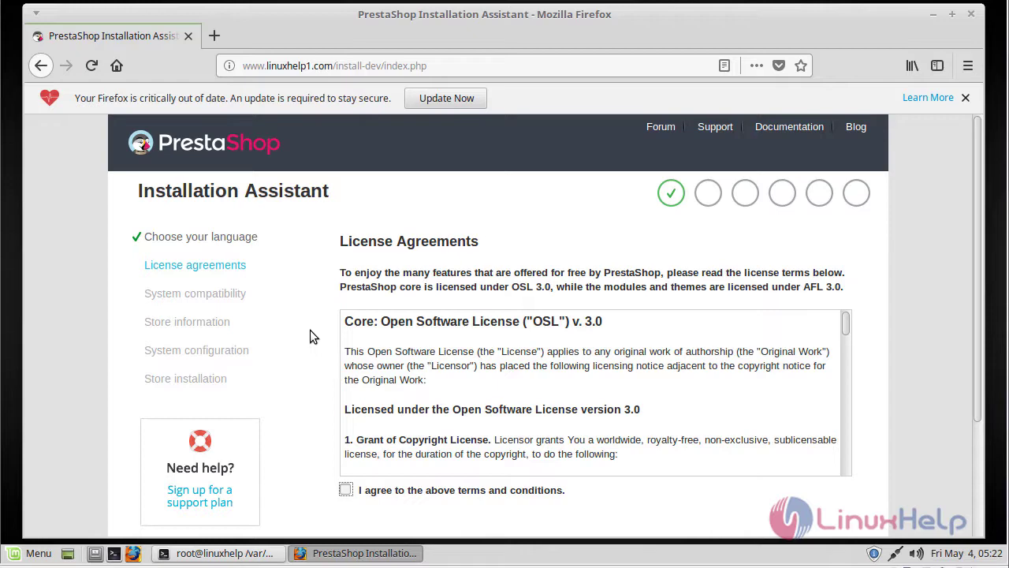
{"action": "left_click", "coordinate": [345, 490]}
{"action": "scroll", "coordinate": [311, 439], "scroll_direction": "down", "scroll_amount": 3}
{"action": "left_click", "coordinate": [818, 451]}
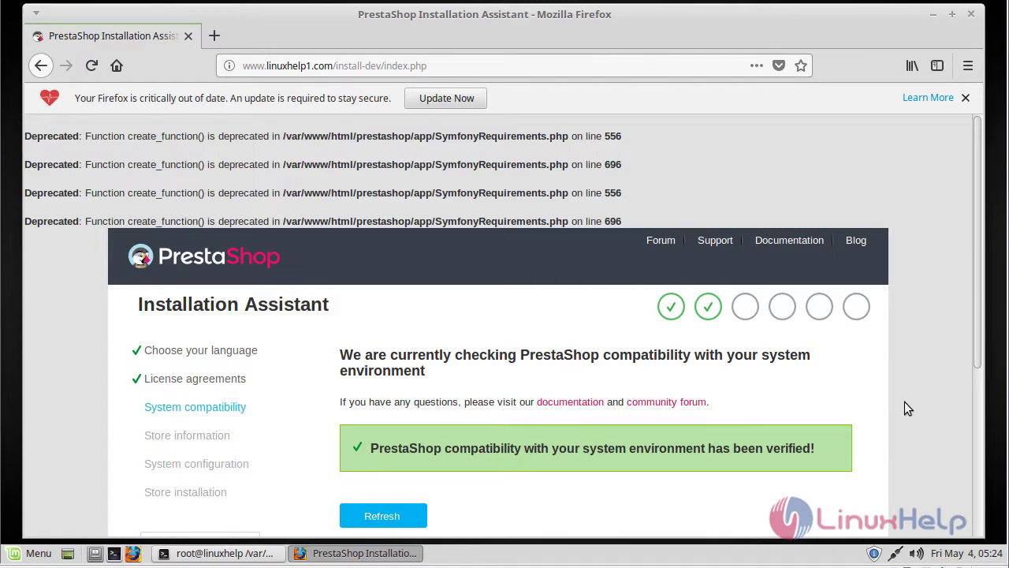
{"action": "scroll", "coordinate": [592, 420], "scroll_direction": "down", "scroll_amount": 3}
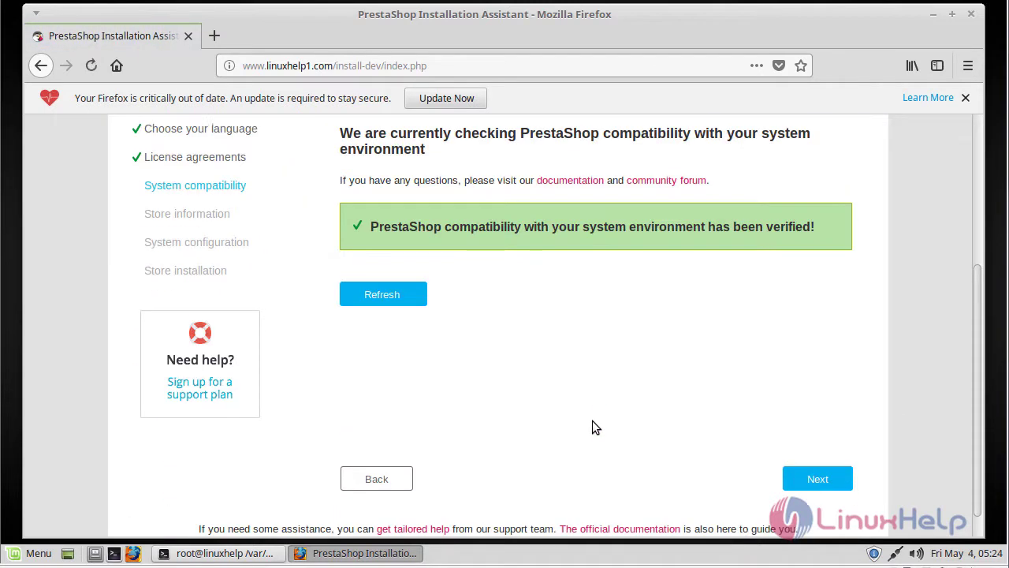
{"action": "left_click", "coordinate": [792, 479]}
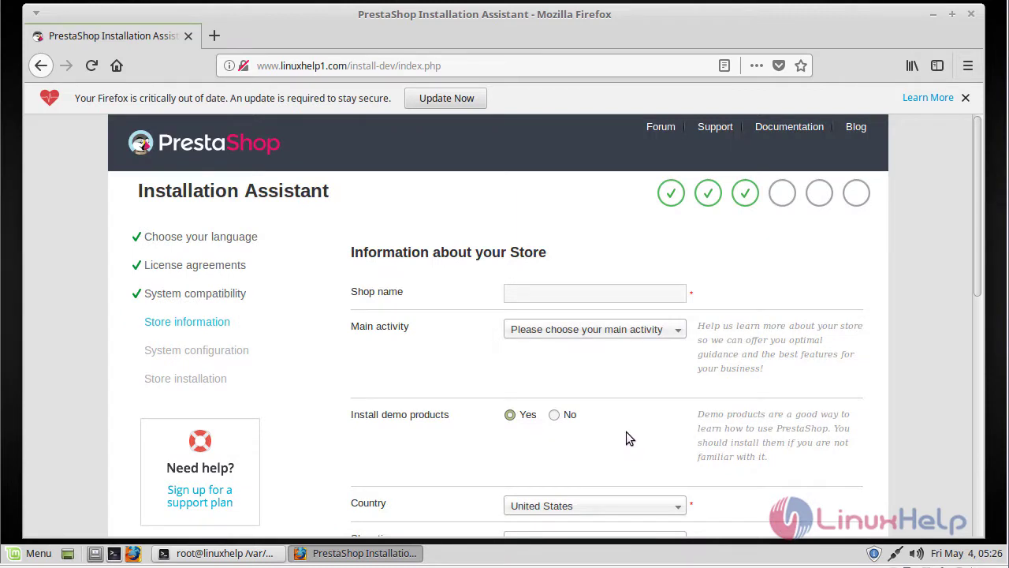
Name the shop 'linuxhelp' and choose Jewelry as its main activity
{"action": "left_click", "coordinate": [576, 294]}
{"action": "type", "text": "linuxhelp"}
{"action": "left_click", "coordinate": [599, 330]}
{"action": "scroll", "coordinate": [581, 459], "scroll_direction": "down", "scroll_amount": 4}
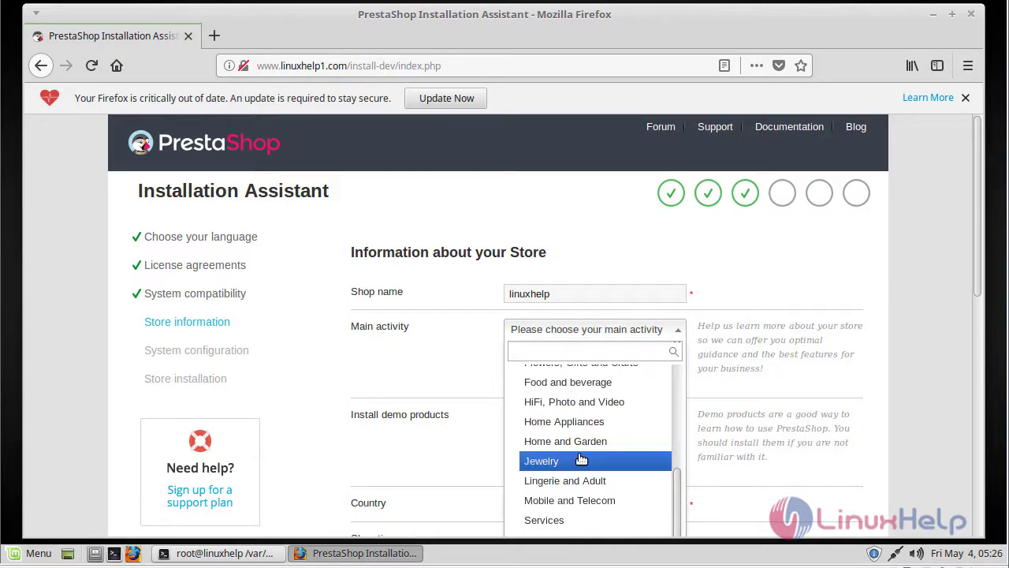
{"action": "left_click", "coordinate": [581, 460]}
{"action": "scroll", "coordinate": [603, 412], "scroll_direction": "down", "scroll_amount": 5}
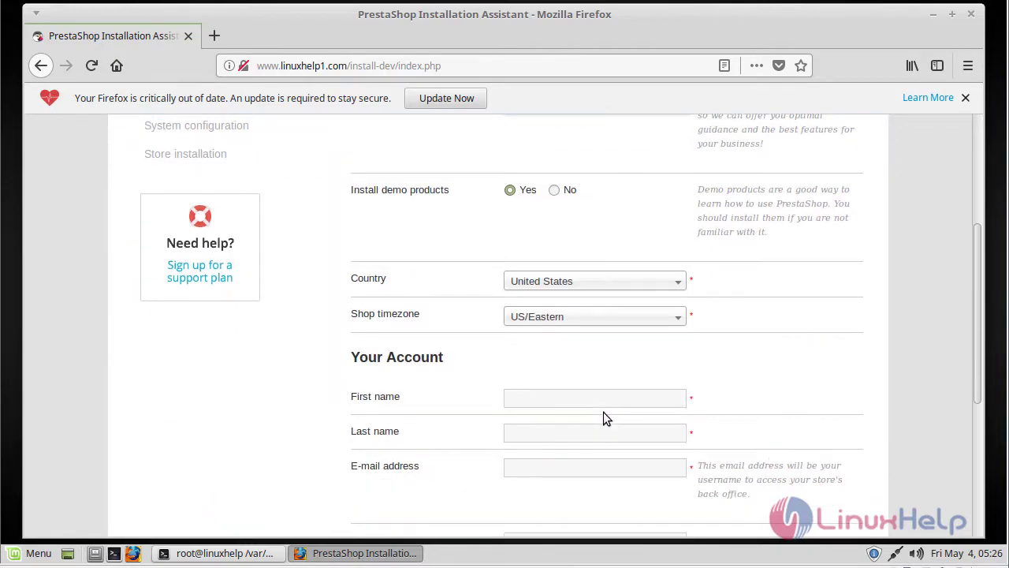
Set the store country to India
{"action": "left_click", "coordinate": [597, 282]}
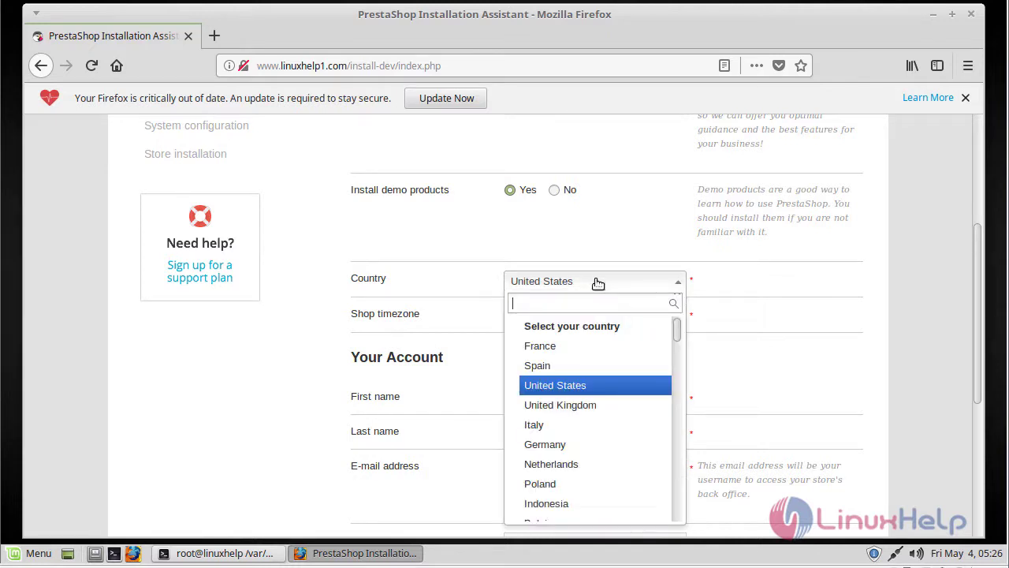
{"action": "type", "text": "in"}
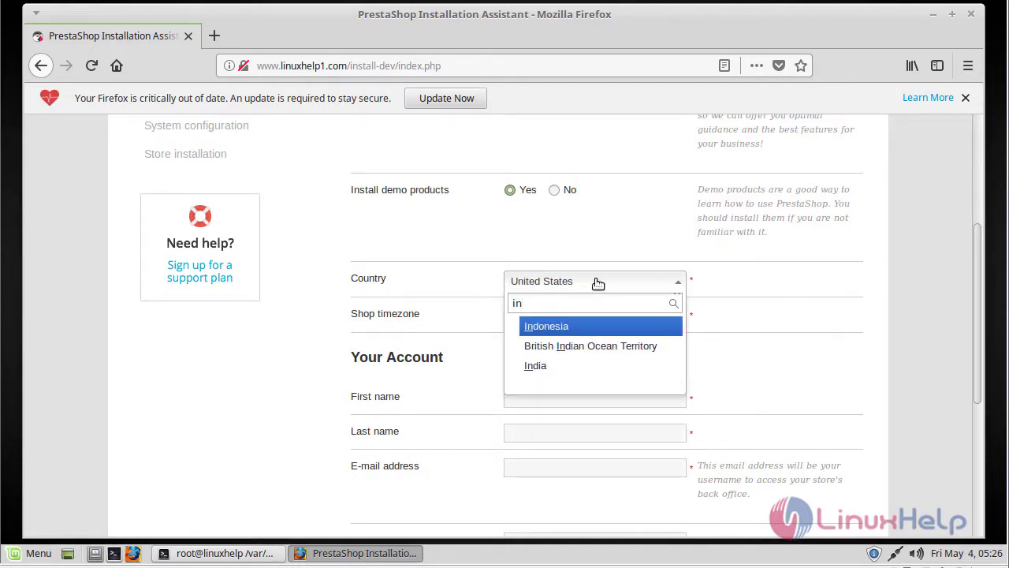
{"action": "key", "text": "Down"}
{"action": "key", "text": "Down"}
{"action": "key", "text": "Return"}
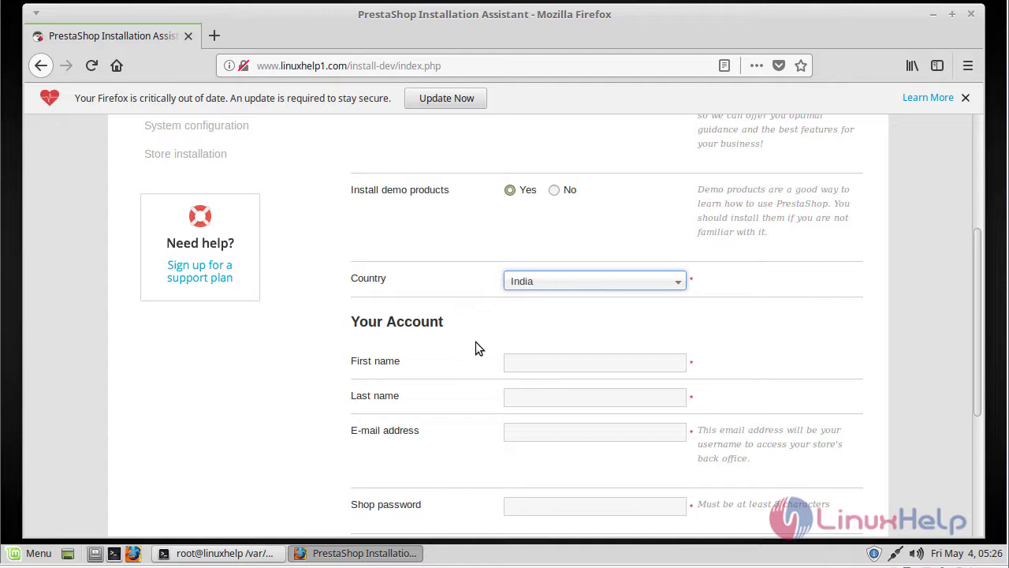
Fill in the admin's name, e-mail address, shop password and its confirmation
{"action": "scroll", "coordinate": [475, 347], "scroll_direction": "down", "scroll_amount": 4}
{"action": "left_click", "coordinate": [533, 180]}
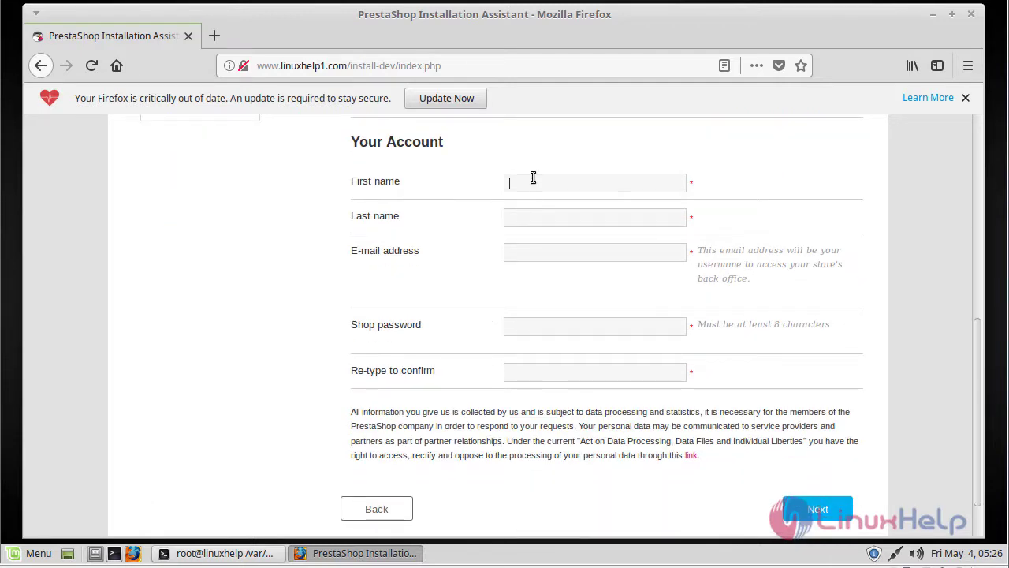
{"action": "type", "text": "linux"}
{"action": "type", "text": "help"}
{"action": "key", "text": "Tab"}
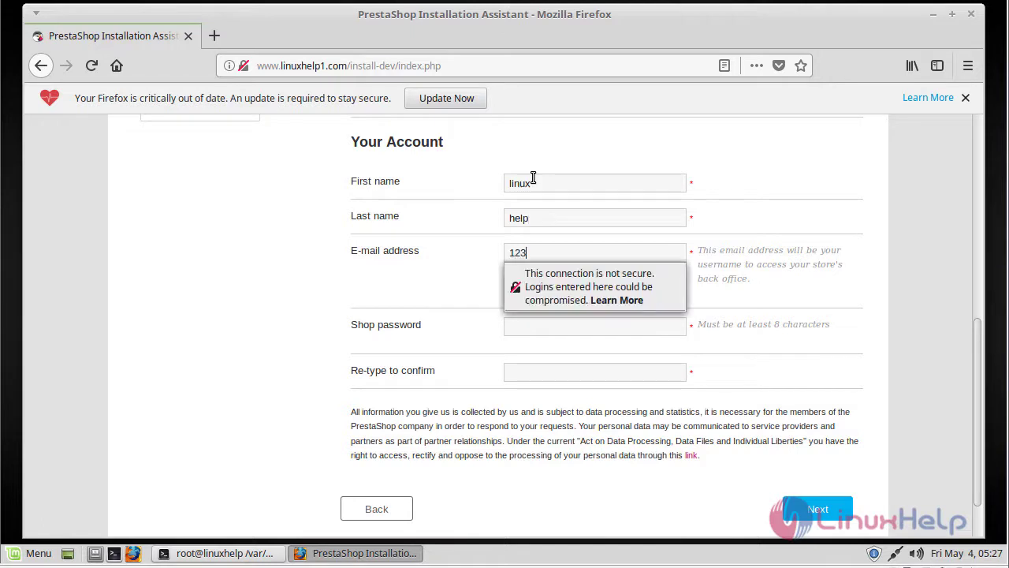
{"action": "key", "text": "Tab"}
{"action": "type", "text": "l"}
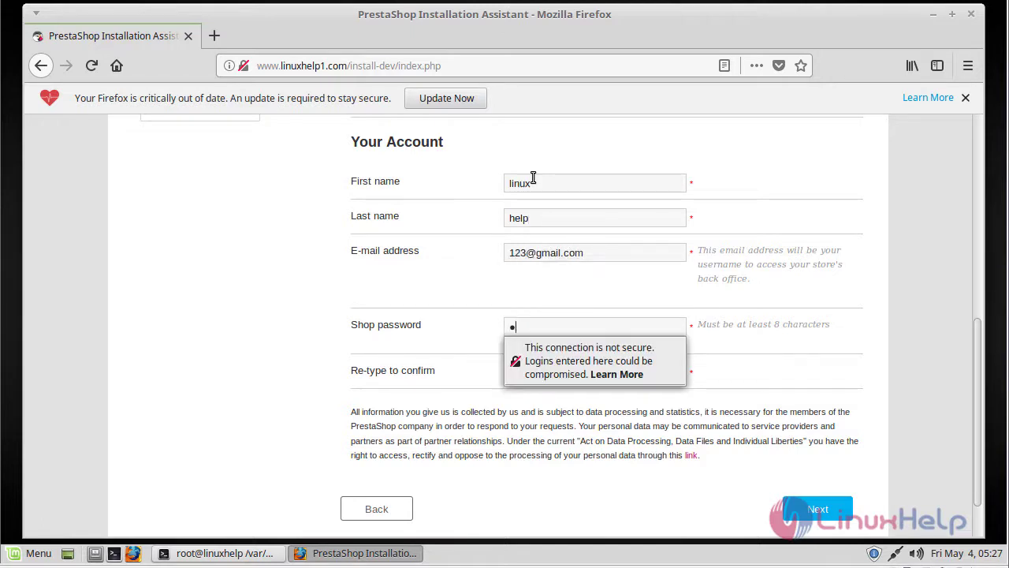
{"action": "type", "text": "inuxhelp"}
{"action": "key", "text": "Tab"}
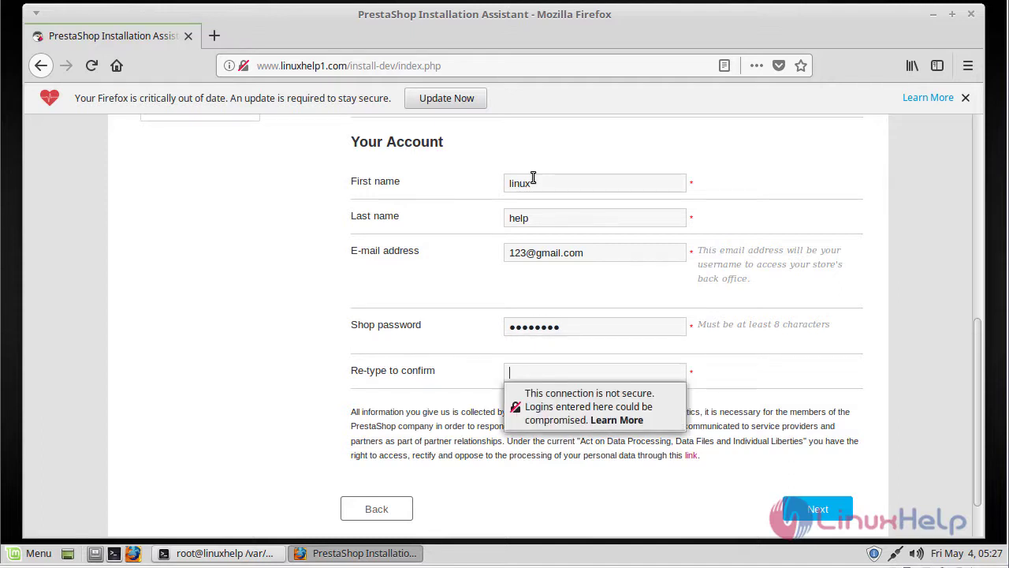
{"action": "type", "text": "linuxhelp"}
{"action": "left_click", "coordinate": [696, 495]}
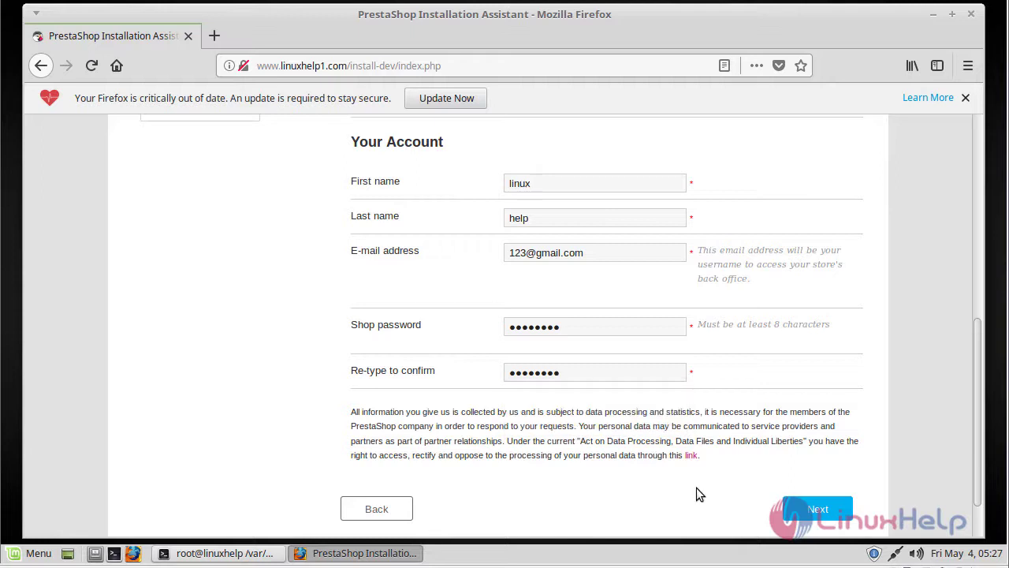
Submit the account details, decline saving the login, and enter 'prestasho' in the database settings
{"action": "left_click", "coordinate": [804, 509]}
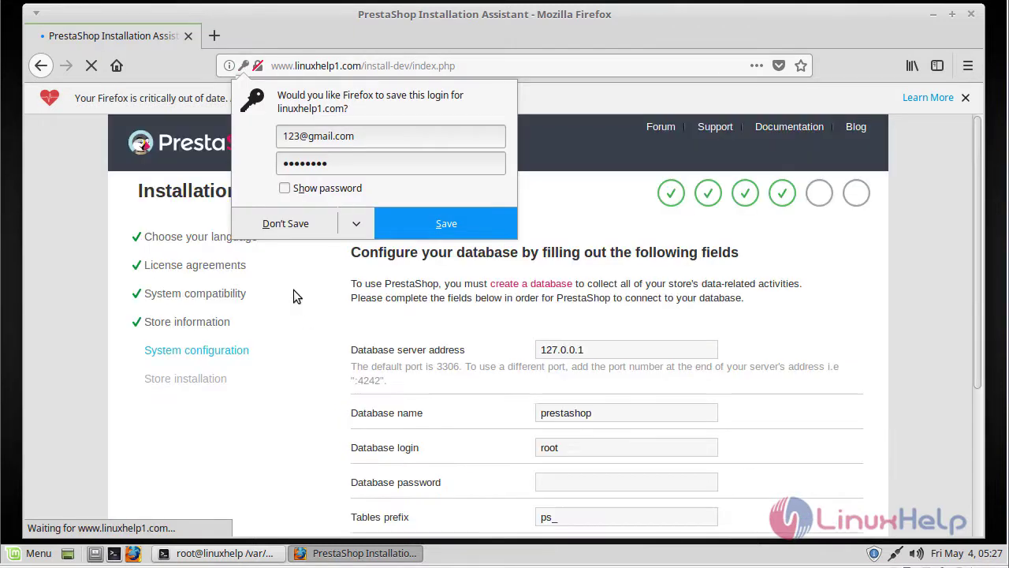
{"action": "left_click", "coordinate": [289, 224]}
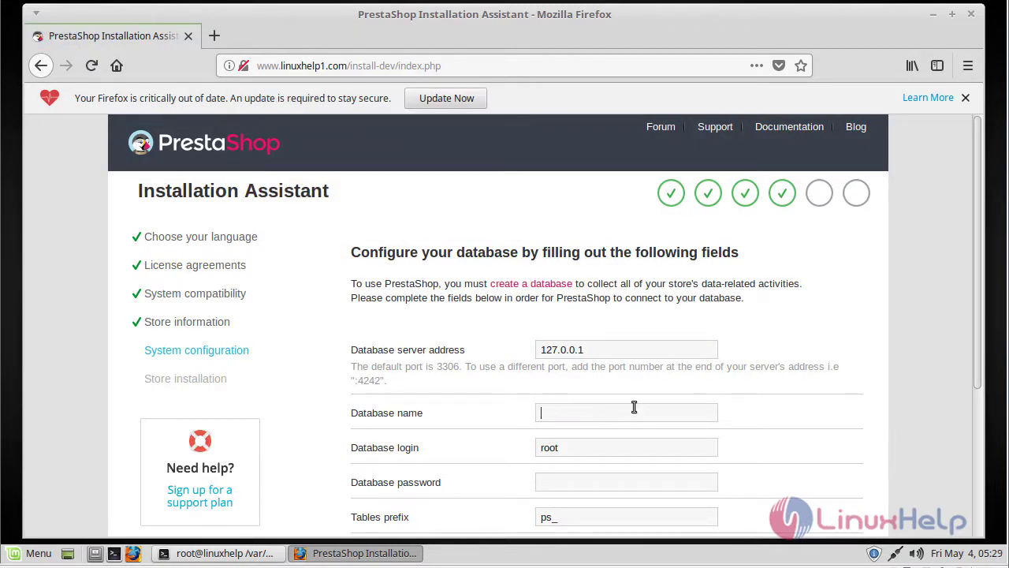
{"action": "type", "text": "prestasho"}
{"action": "scroll", "coordinate": [634, 407], "scroll_direction": "down", "scroll_amount": 3}
Replace the root database login with 'prestauser', enter the database password, and test the connection
{"action": "left_click", "coordinate": [657, 316]}
{"action": "key", "text": "BackSpace"}
{"action": "key", "text": "BackSpace"}
{"action": "key", "text": "BackSpace"}
{"action": "key", "text": "BackSpace"}
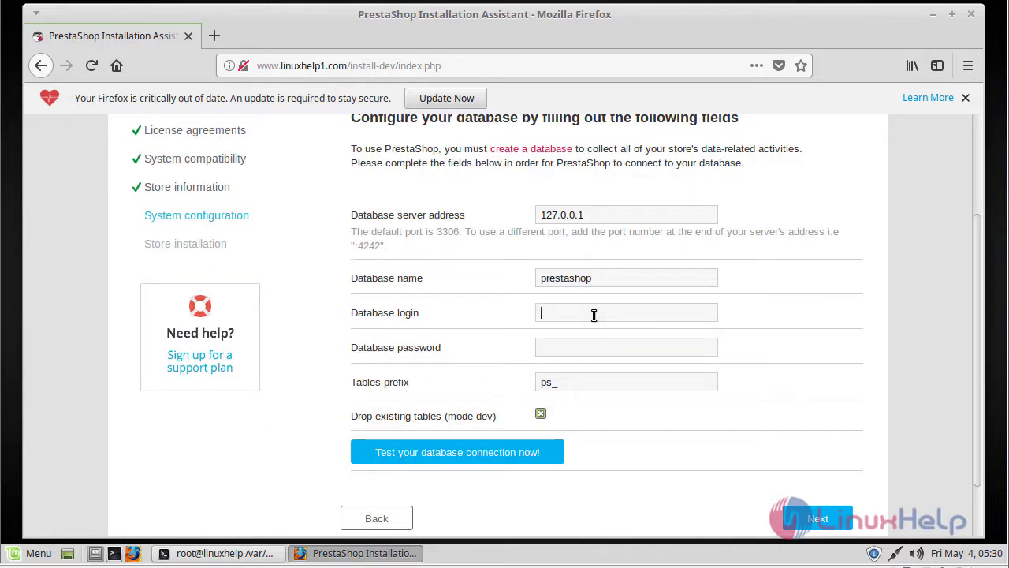
{"action": "type", "text": "prestauser"}
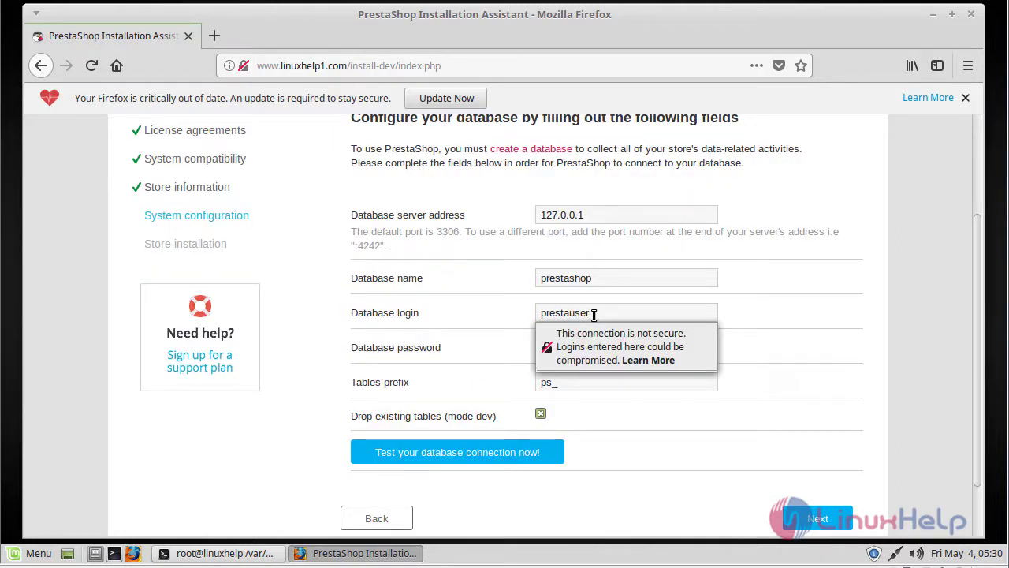
{"action": "key", "text": "Tab"}
{"action": "type", "text": "123"}
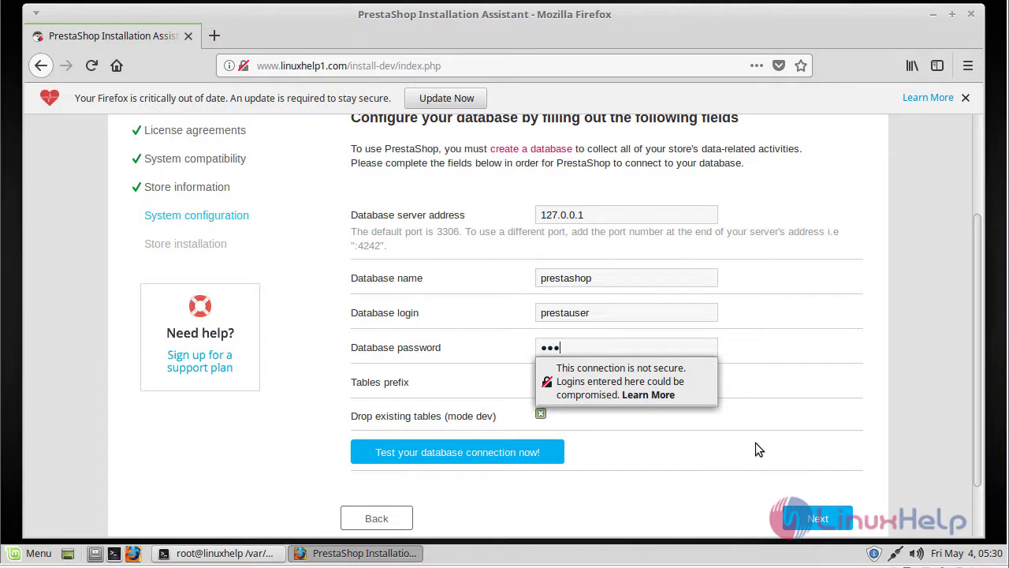
{"action": "left_click", "coordinate": [820, 419]}
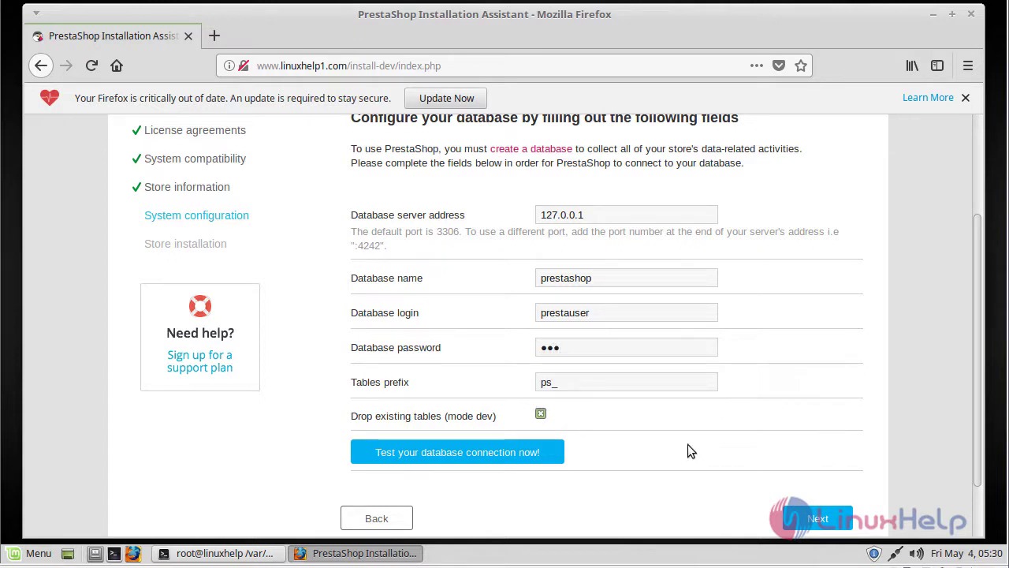
{"action": "left_click", "coordinate": [505, 454]}
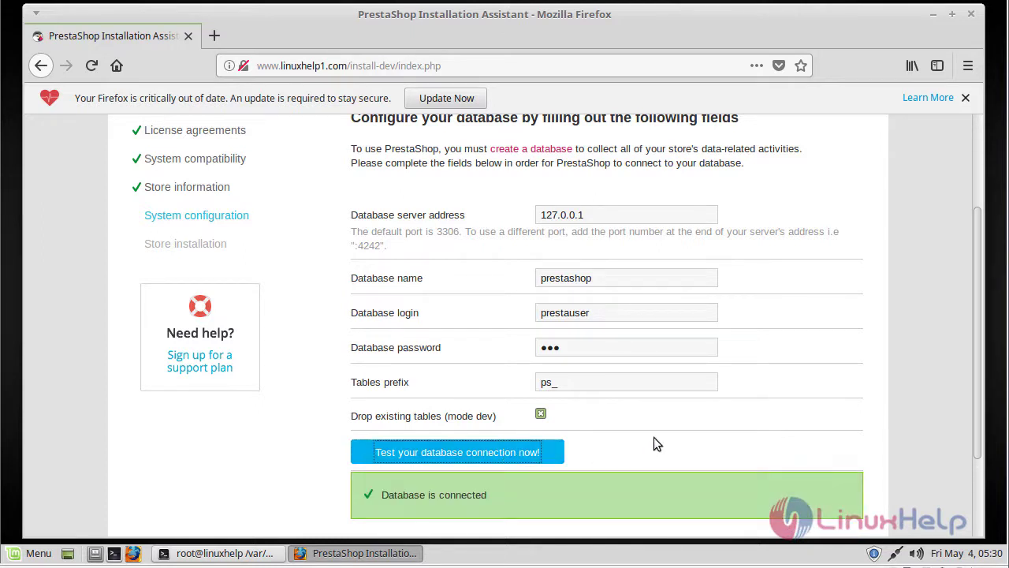
Start the store installation without saving the login in the browser
{"action": "scroll", "coordinate": [654, 443], "scroll_direction": "down", "scroll_amount": 3}
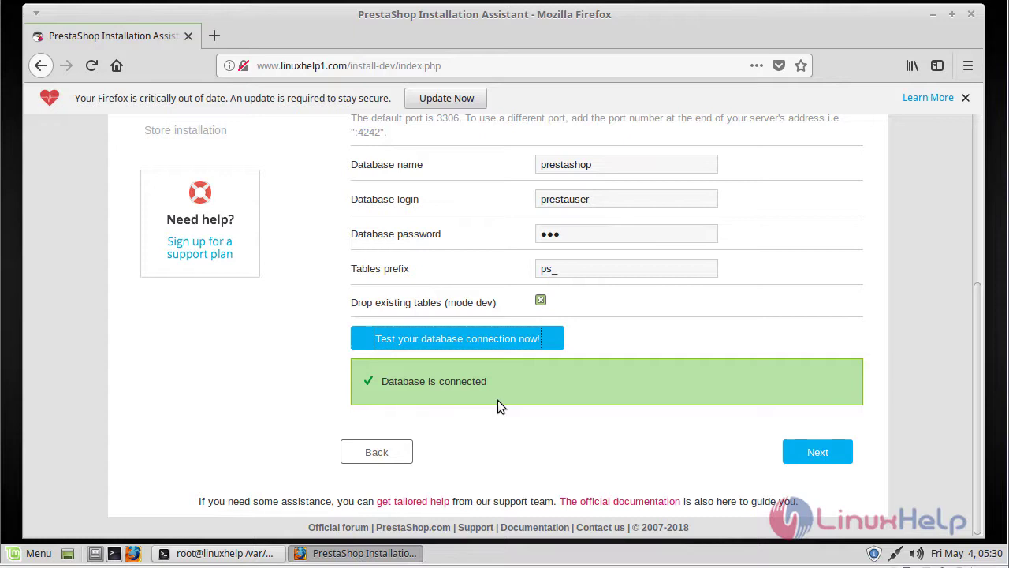
{"action": "left_click", "coordinate": [813, 451]}
{"action": "left_click", "coordinate": [282, 230]}
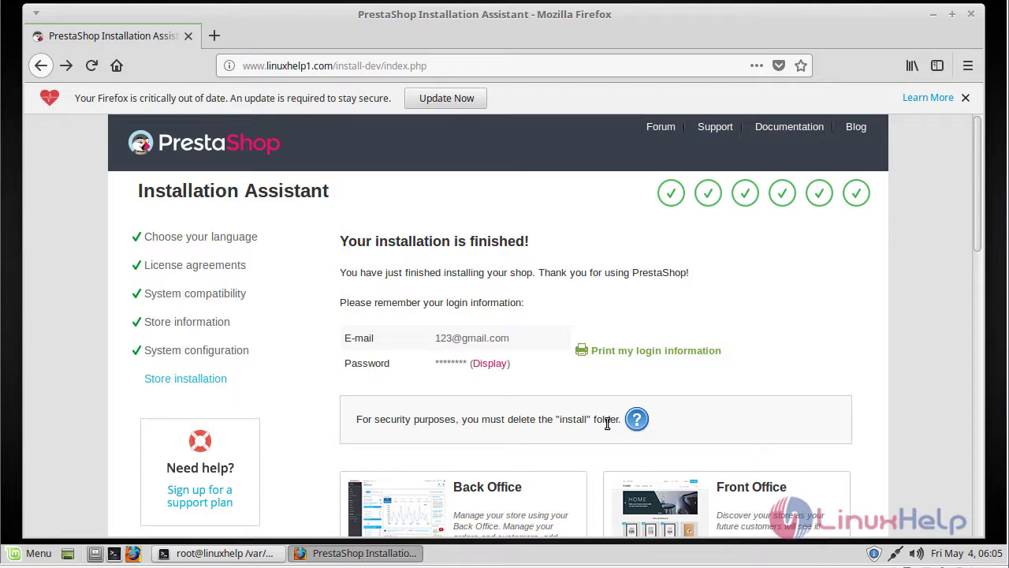
In a cleared terminal, delete the install folder with 'rm -rvf install'
{"action": "left_click", "coordinate": [334, 553]}
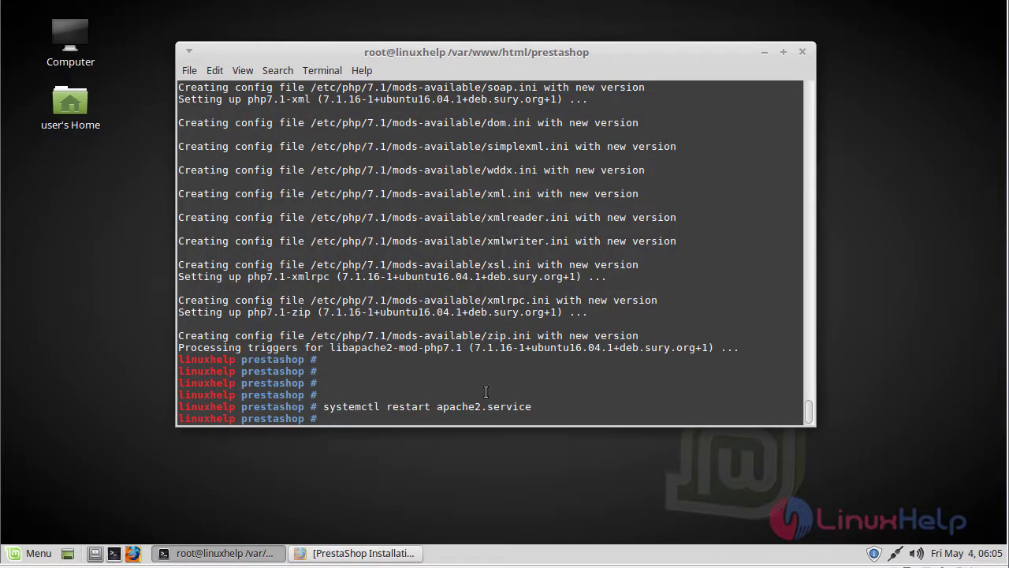
{"action": "key", "text": "Return"}
{"action": "key", "text": "Return"}
{"action": "key", "text": "Return"}
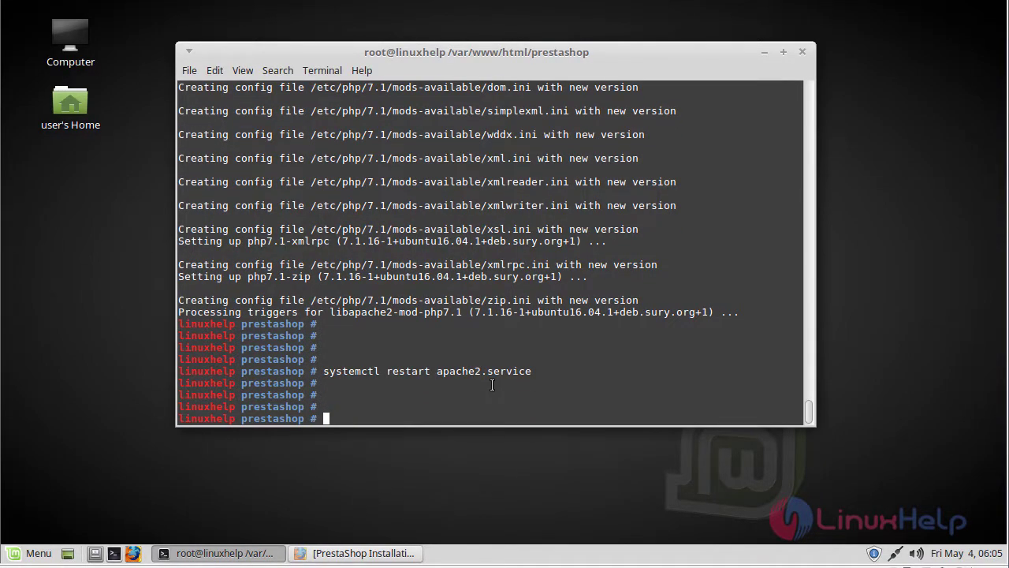
{"action": "key", "text": "ctrl+l"}
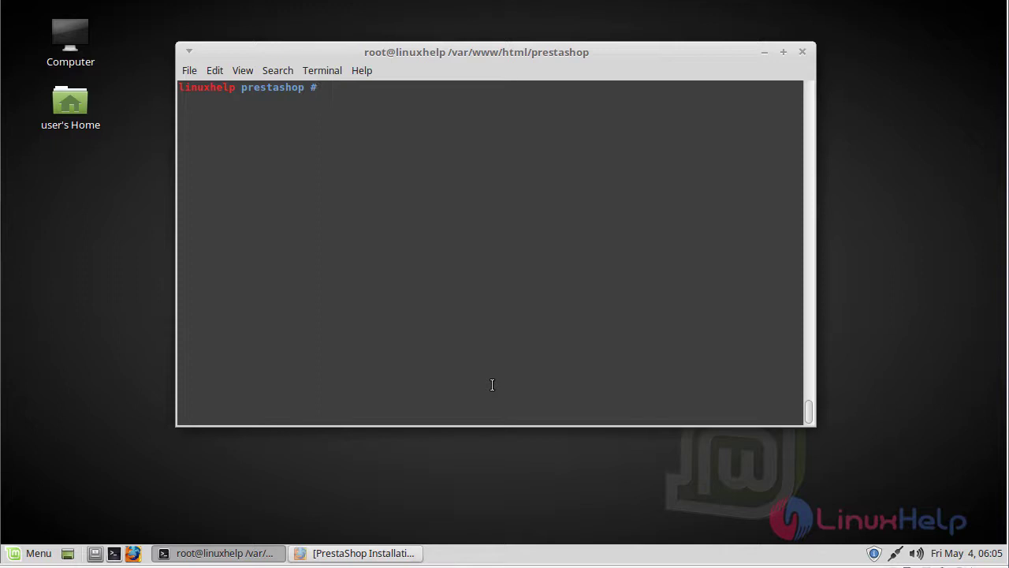
{"action": "type", "text": "rm -rvf install"}
{"action": "key", "text": "Return"}
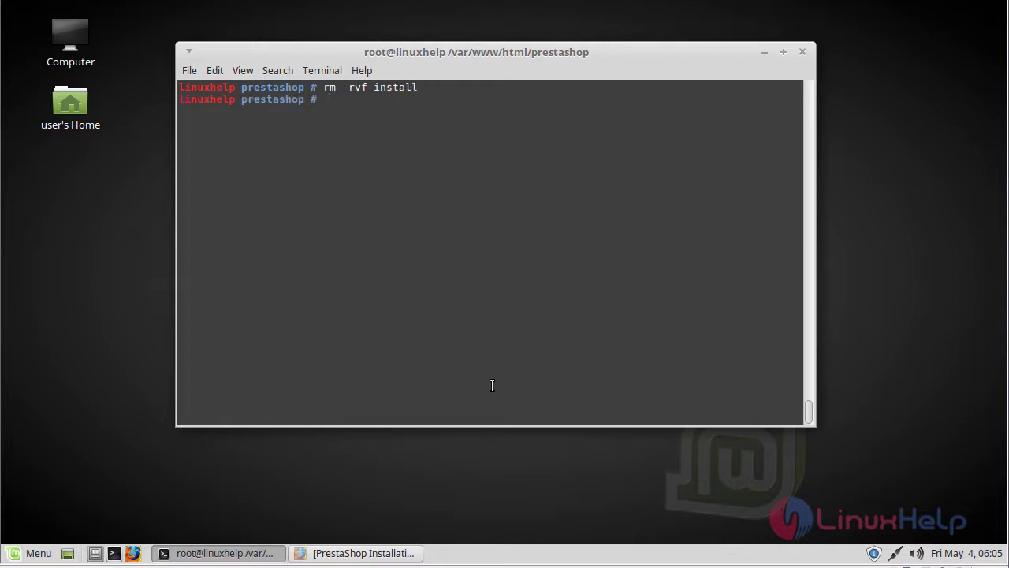
Restart Apache with 'systemctl restart apache2.service' using Tab completion
{"action": "type", "text": "systemctl res"}
{"action": "key", "text": "Tab"}
{"action": "key", "text": "Tab"}
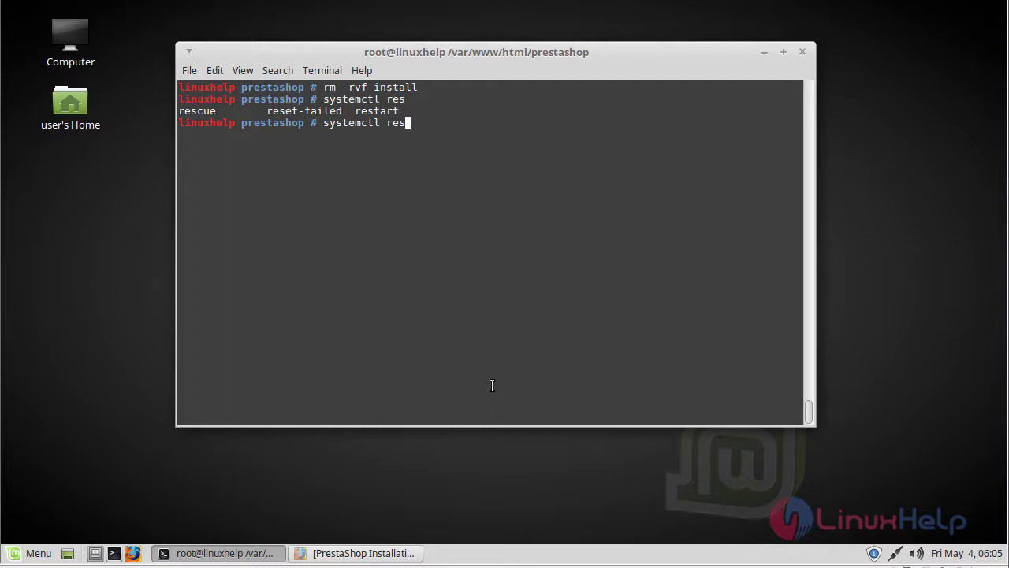
{"action": "type", "text": "t"}
{"action": "key", "text": "Tab"}
{"action": "type", "text": "apa"}
{"action": "key", "text": "Tab"}
{"action": "key", "text": "Return"}
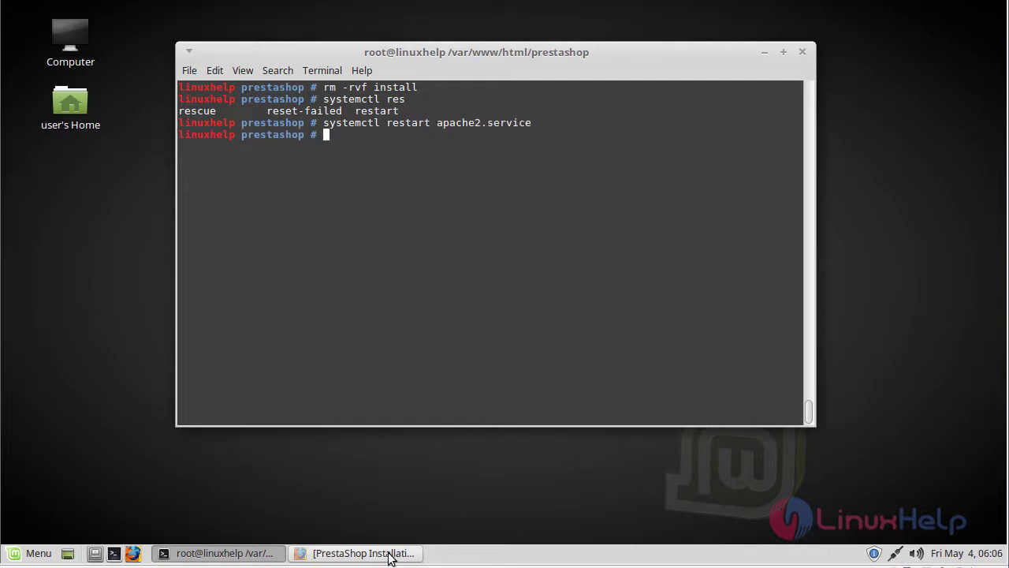
Return to the installer page and open the back office in a new tab
{"action": "left_click", "coordinate": [389, 555]}
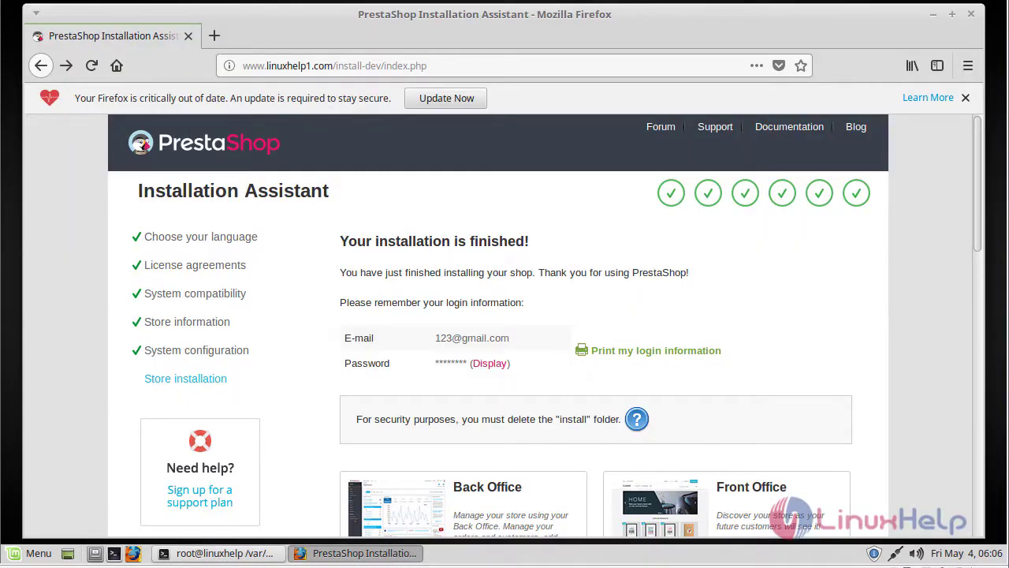
{"action": "scroll", "coordinate": [348, 465], "scroll_direction": "down", "scroll_amount": 4}
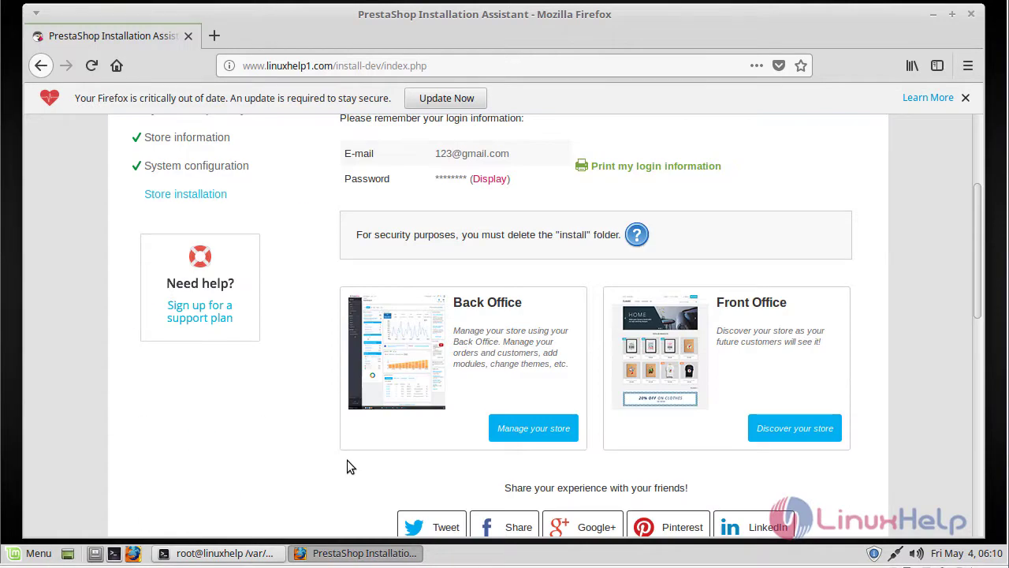
{"action": "left_click", "coordinate": [504, 432]}
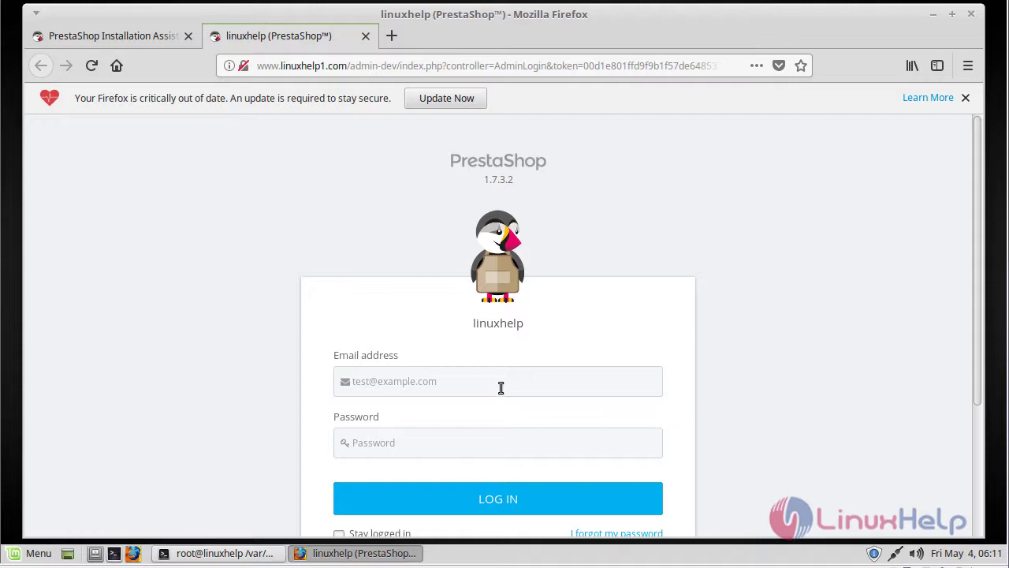
Log in with the admin e-mail and password, declining to save the login
{"action": "left_click", "coordinate": [579, 381]}
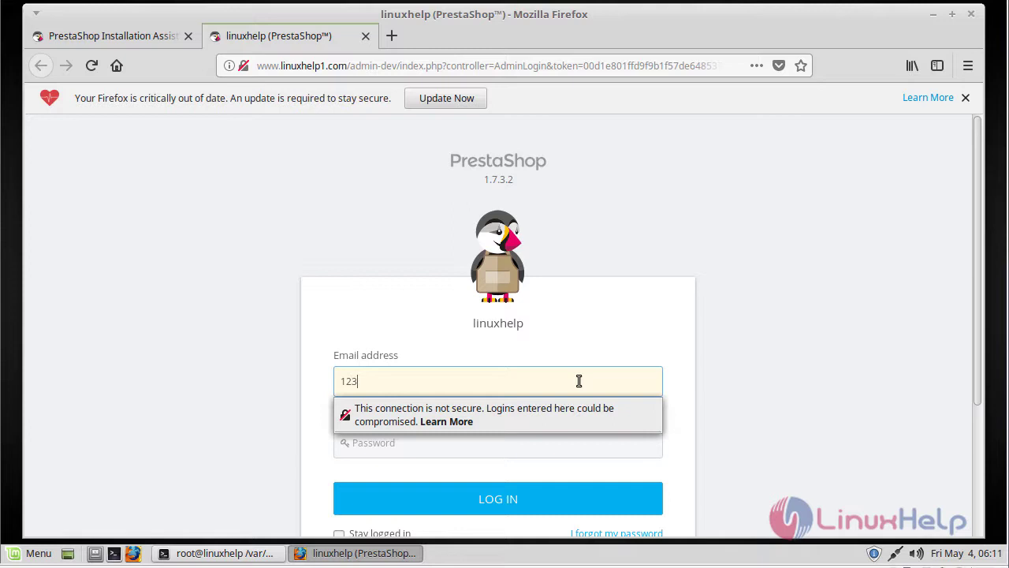
{"action": "key", "text": "Tab"}
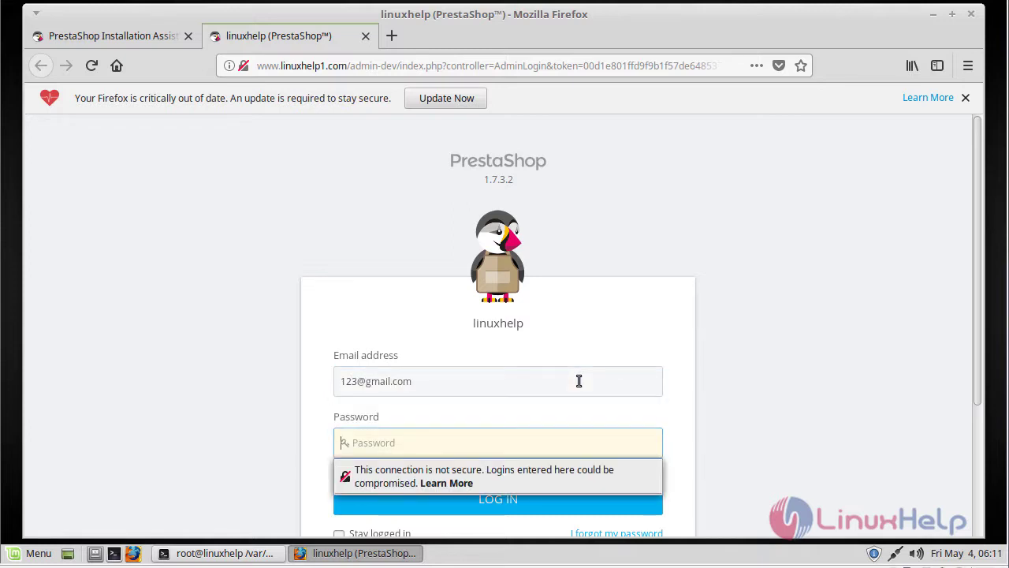
{"action": "type", "text": "12345678"}
{"action": "left_click", "coordinate": [256, 438]}
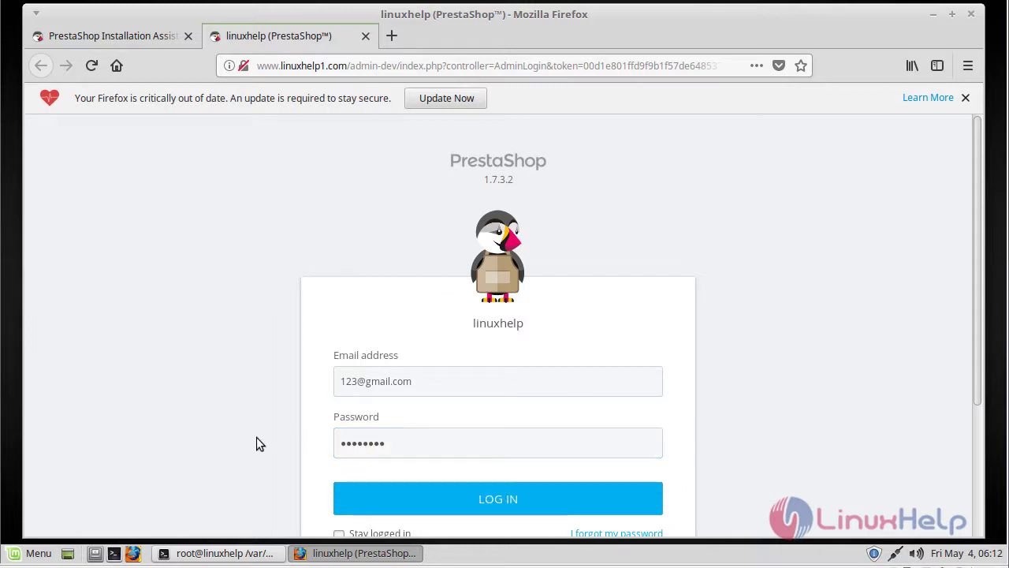
{"action": "scroll", "coordinate": [256, 437], "scroll_direction": "down", "scroll_amount": 3}
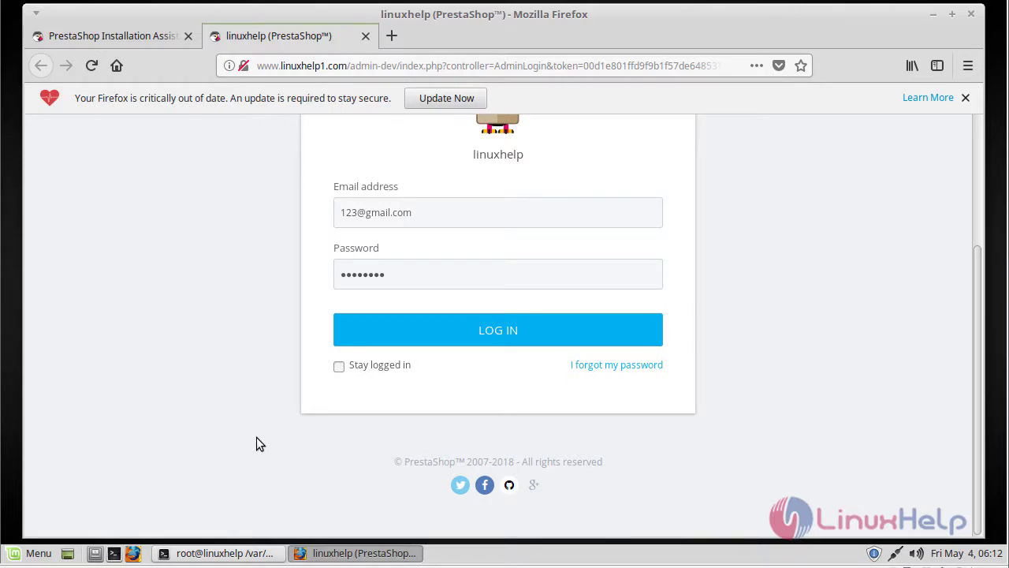
{"action": "left_click", "coordinate": [439, 323]}
{"action": "left_click", "coordinate": [293, 226]}
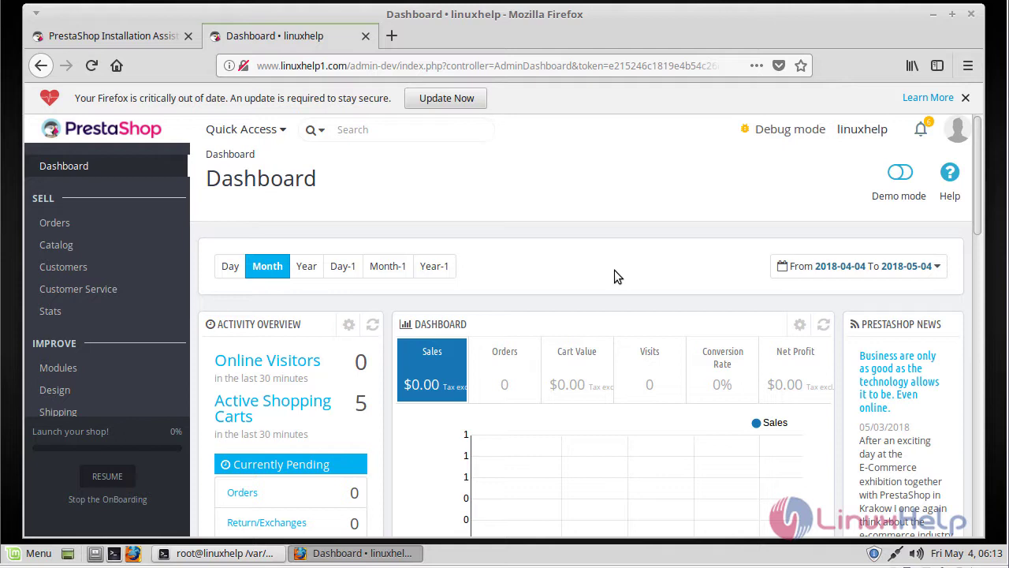
Scroll down the Dashboard to review the activity overview, sales and forecast panels
{"action": "scroll", "coordinate": [618, 275], "scroll_direction": "down", "scroll_amount": 8}
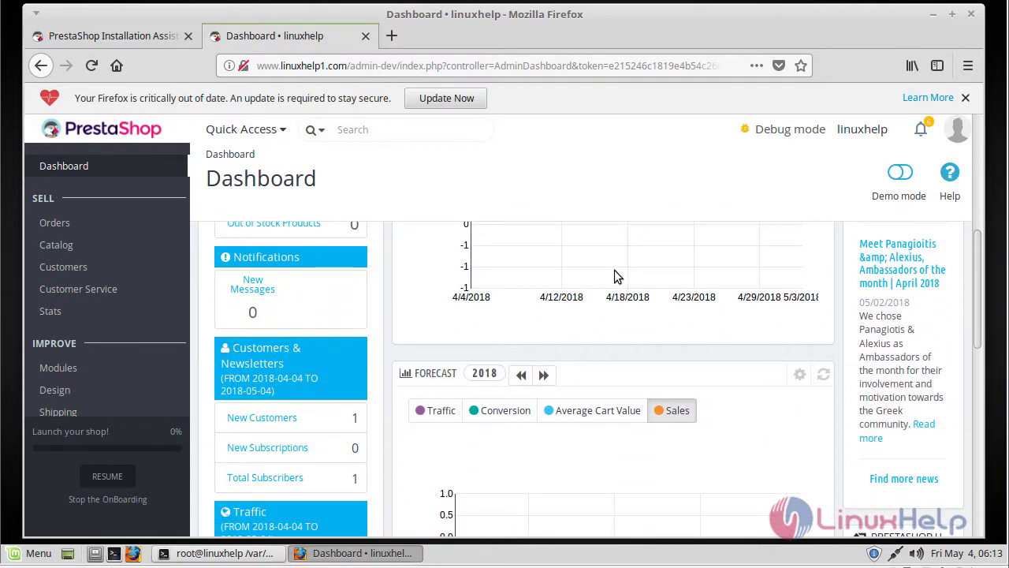